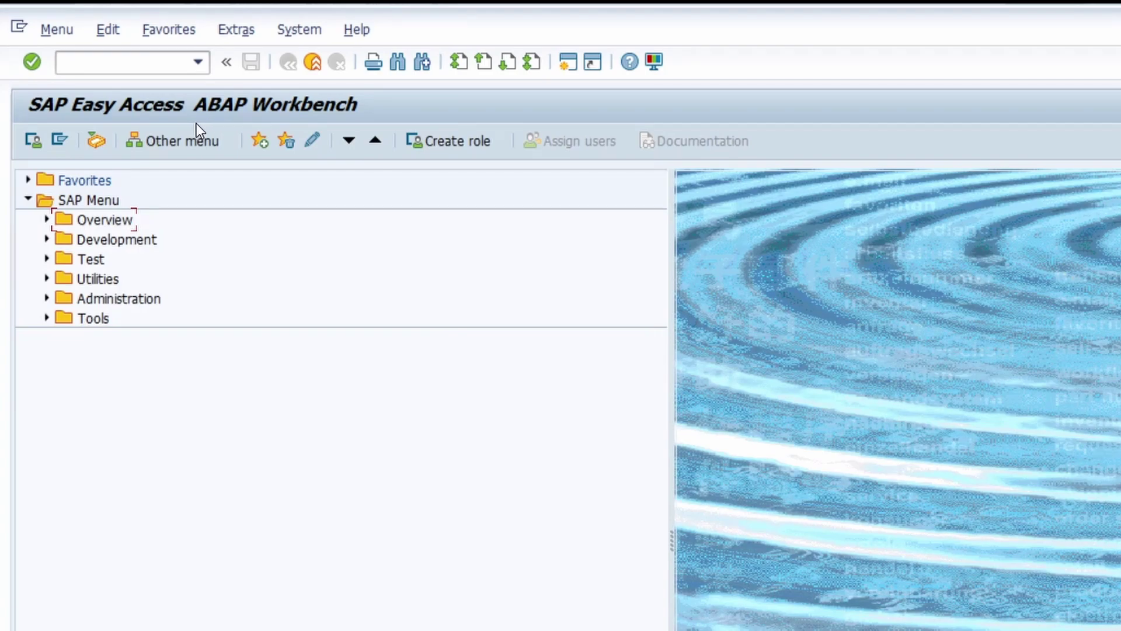
Open the SDW0 ABAP Workbench menu, expand Overview and select SE80 Object Navigator
{"action": "left_click", "coordinate": [130, 60]}
{"action": "type", "text": "SDW0"}
{"action": "left_click", "coordinate": [46, 220]}
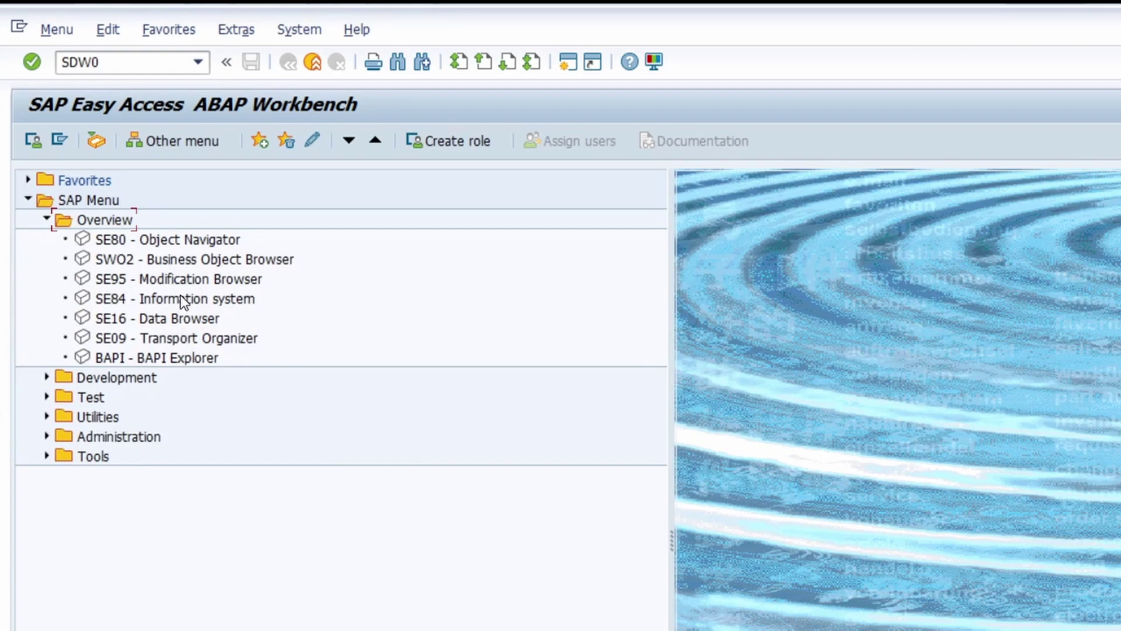
{"action": "left_click", "coordinate": [139, 242]}
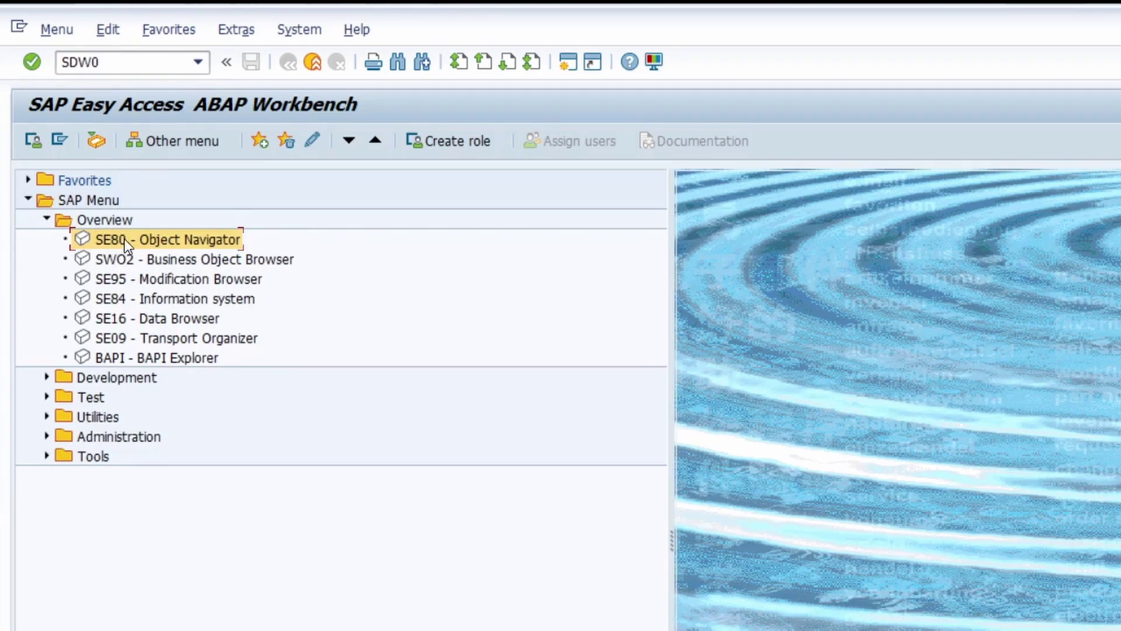
{"action": "left_click", "coordinate": [231, 35]}
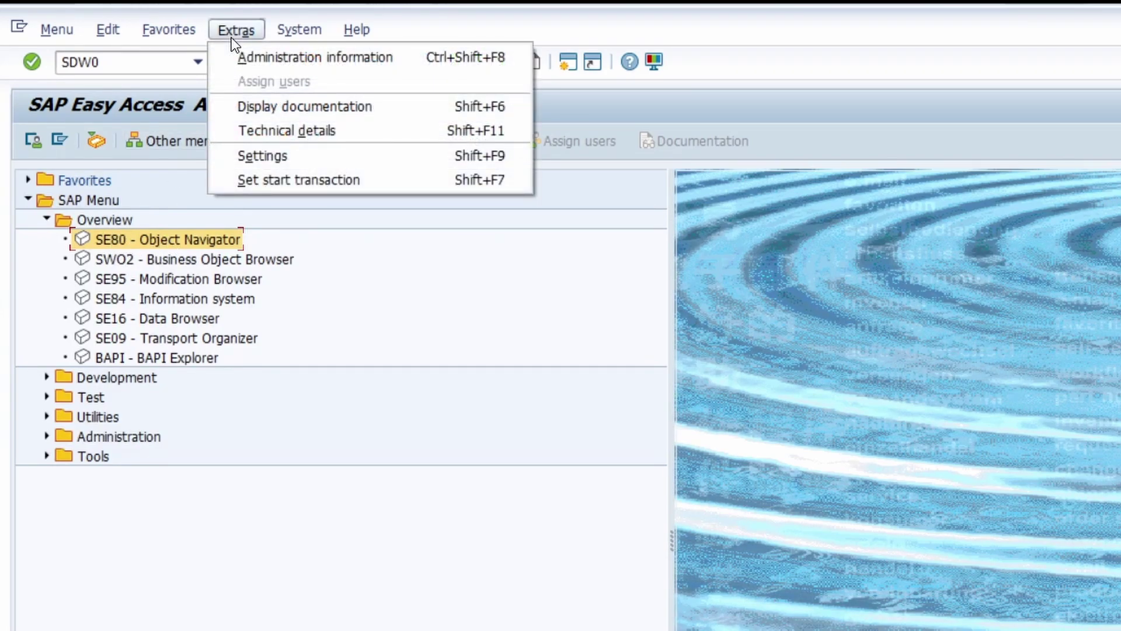
{"action": "left_click", "coordinate": [270, 156]}
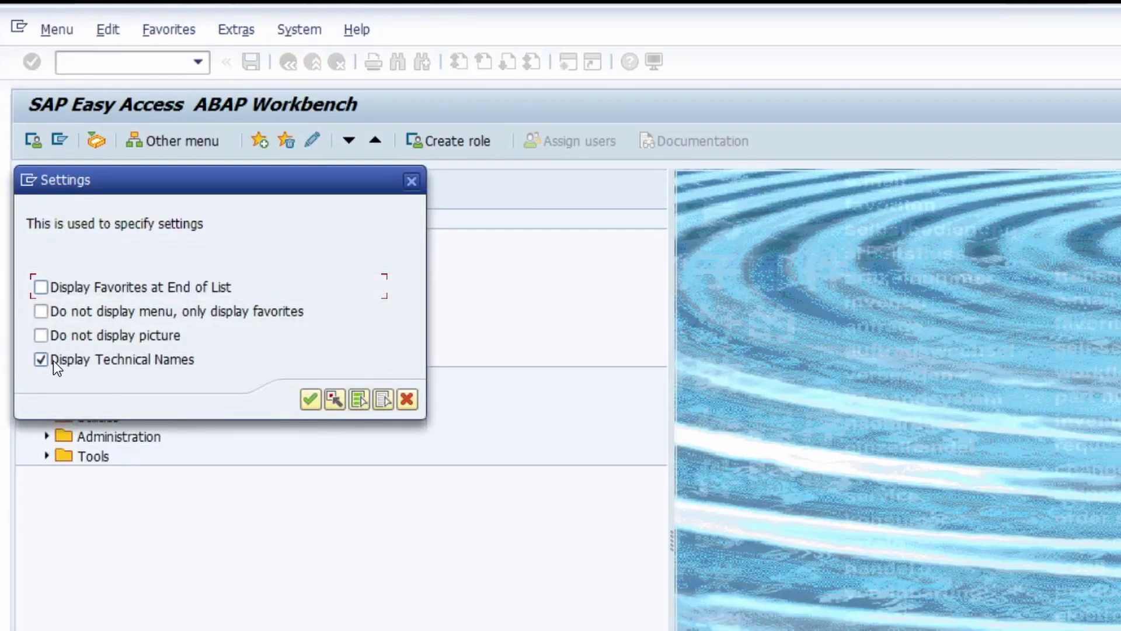
{"action": "left_click", "coordinate": [54, 359]}
{"action": "left_click_drag", "start_coordinate": [243, 180], "coordinate": [640, 218]}
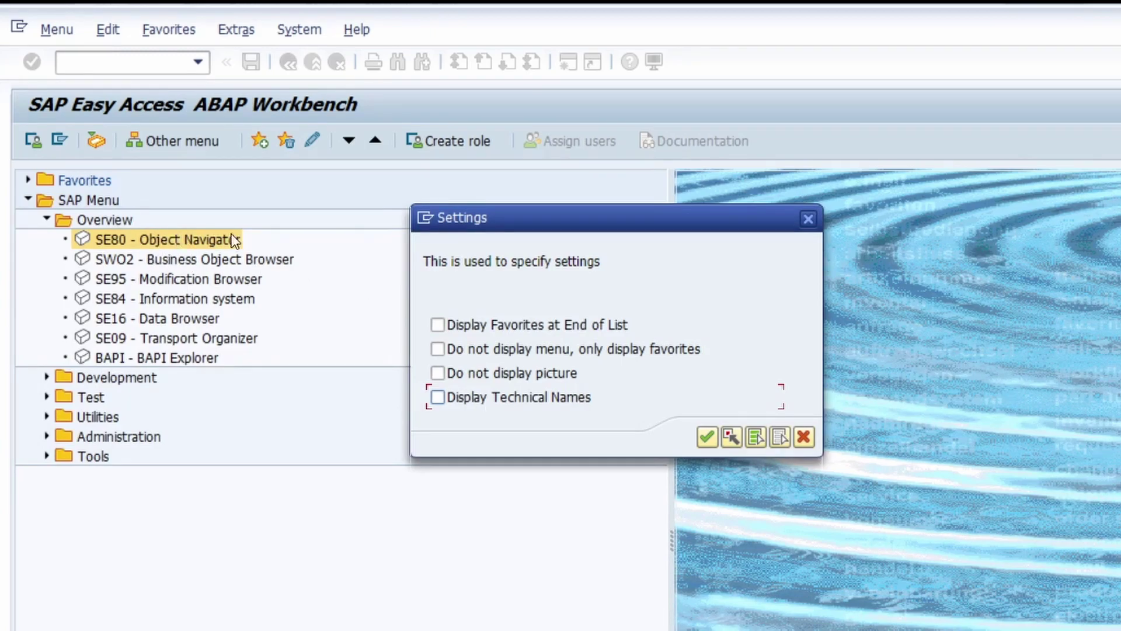
{"action": "left_click", "coordinate": [809, 220]}
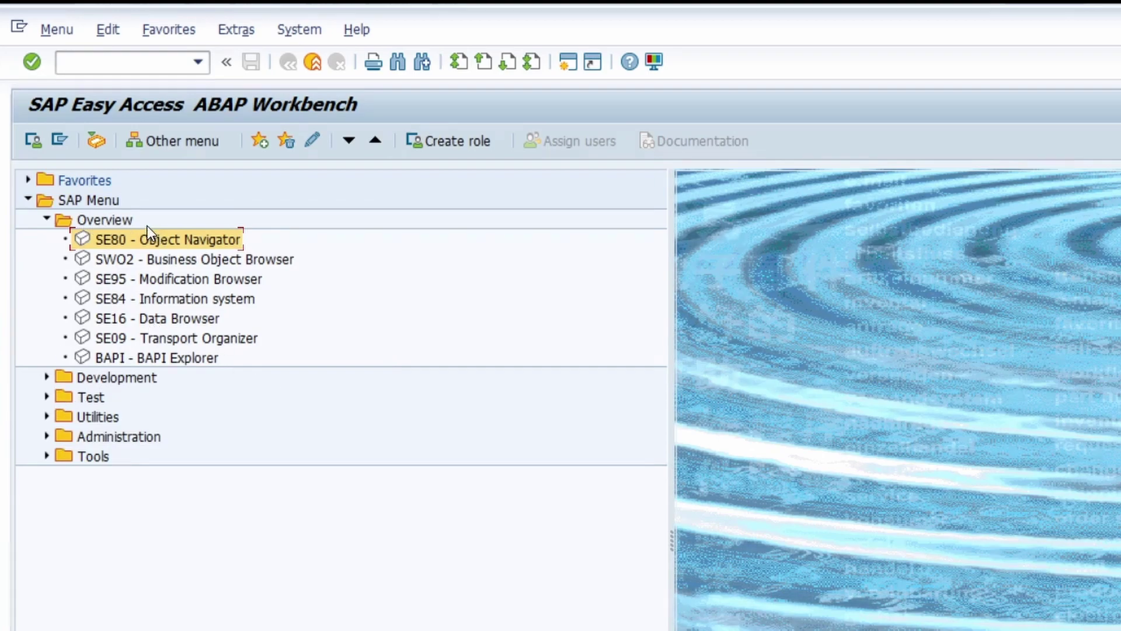
Expand the Development, Test, Utilities, Administration and Tools folders, then scroll back to the top
{"action": "left_click", "coordinate": [47, 377]}
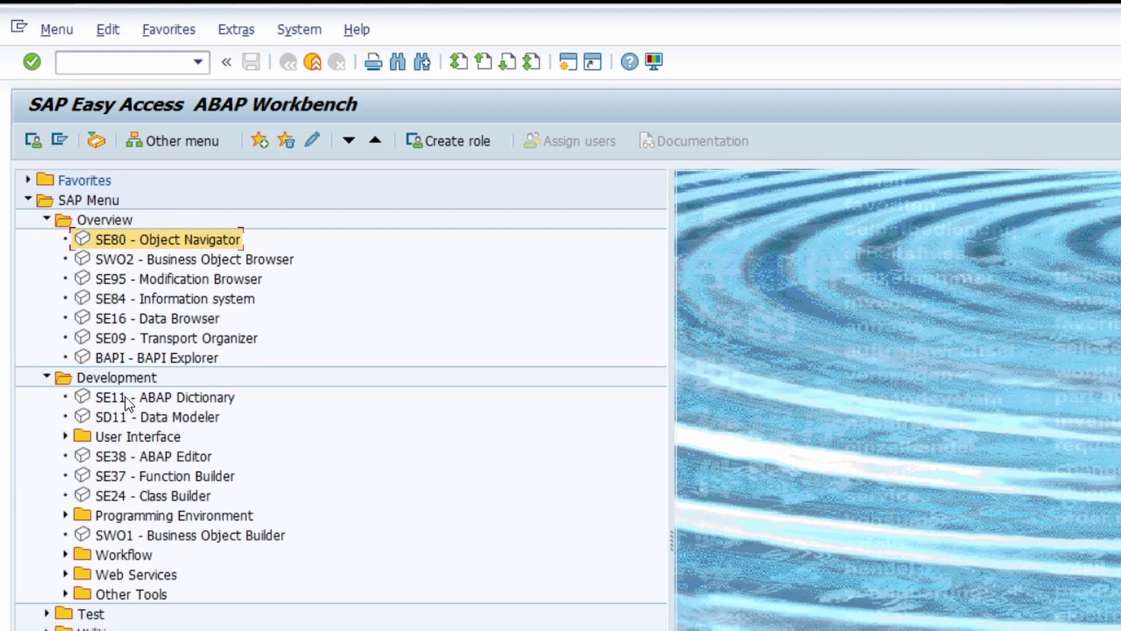
{"action": "left_click", "coordinate": [46, 613]}
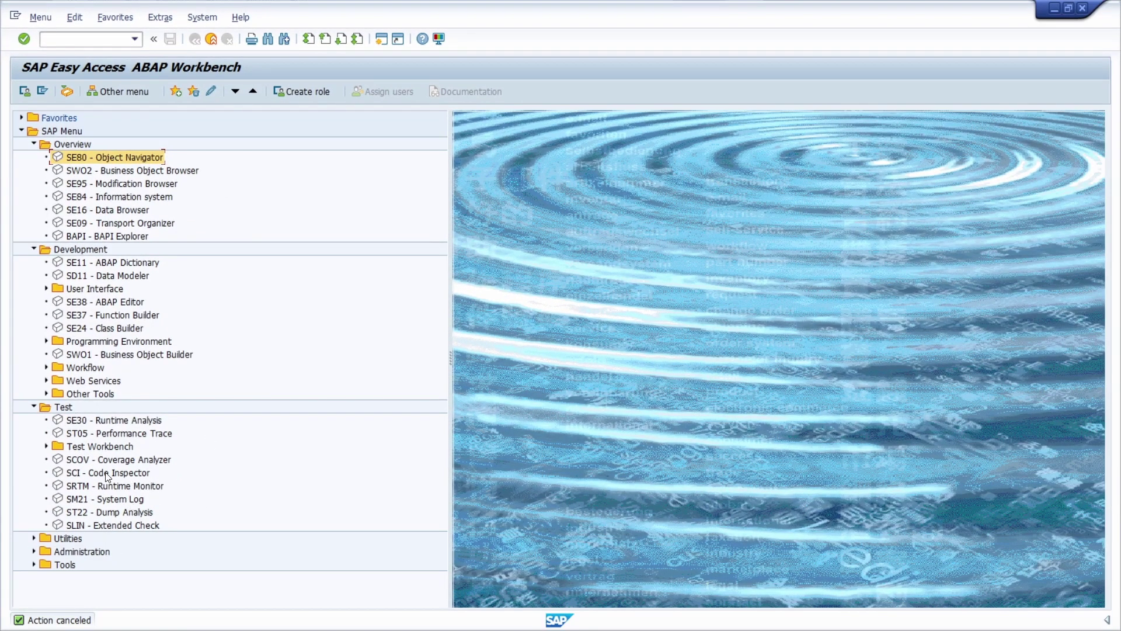
{"action": "left_click", "coordinate": [34, 538]}
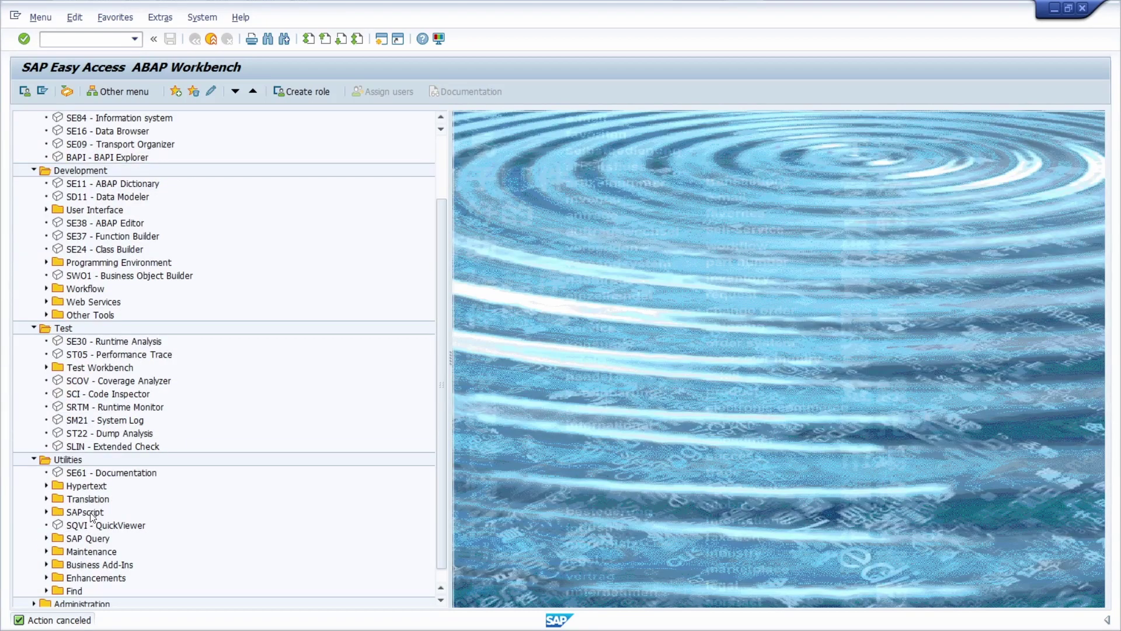
{"action": "scroll", "coordinate": [95, 496], "scroll_direction": "down", "scroll_amount": 1}
{"action": "left_click", "coordinate": [33, 578]}
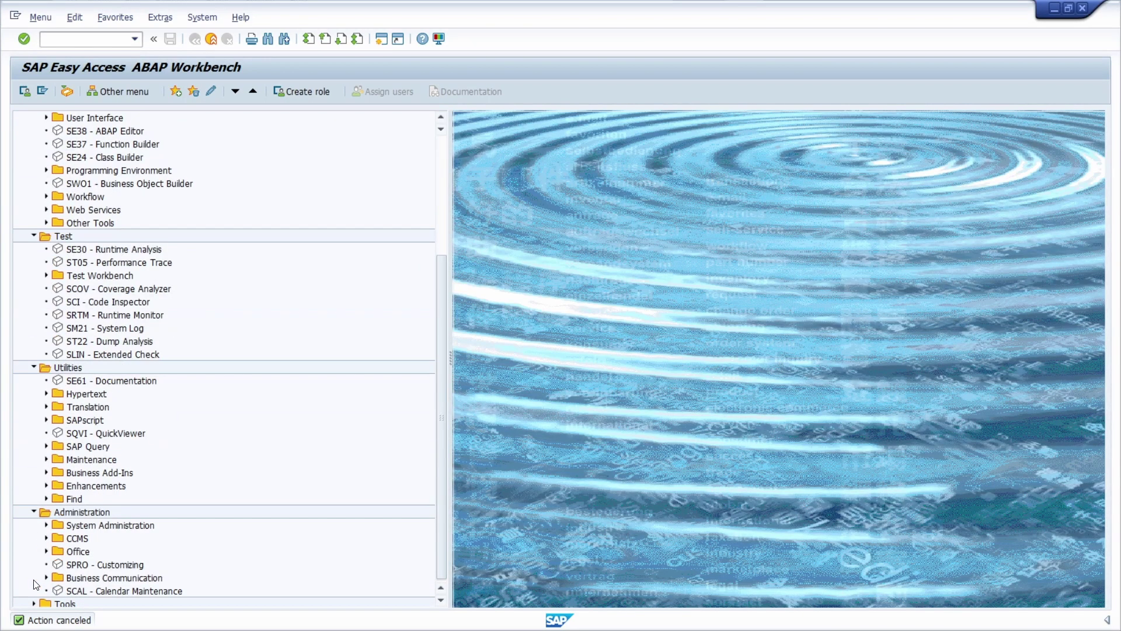
{"action": "left_click", "coordinate": [34, 592]}
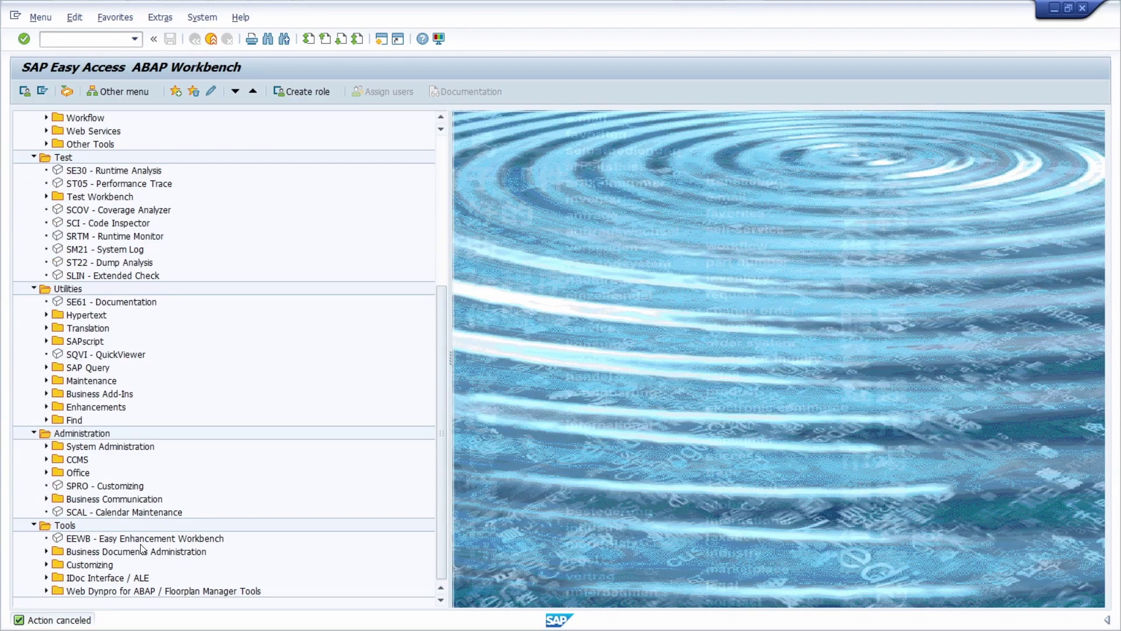
{"action": "scroll", "coordinate": [144, 523], "scroll_direction": "up", "scroll_amount": 6}
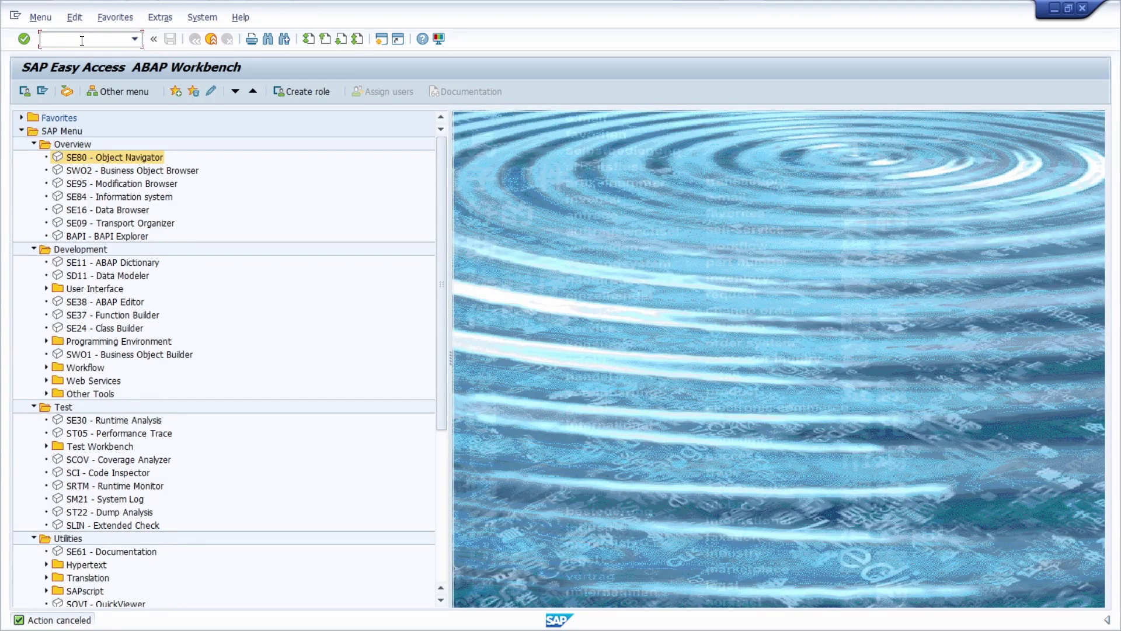
Set SDW0 as the Start menu on the user profile's Defaults tab and save
{"action": "type", "text": "SDW0"}
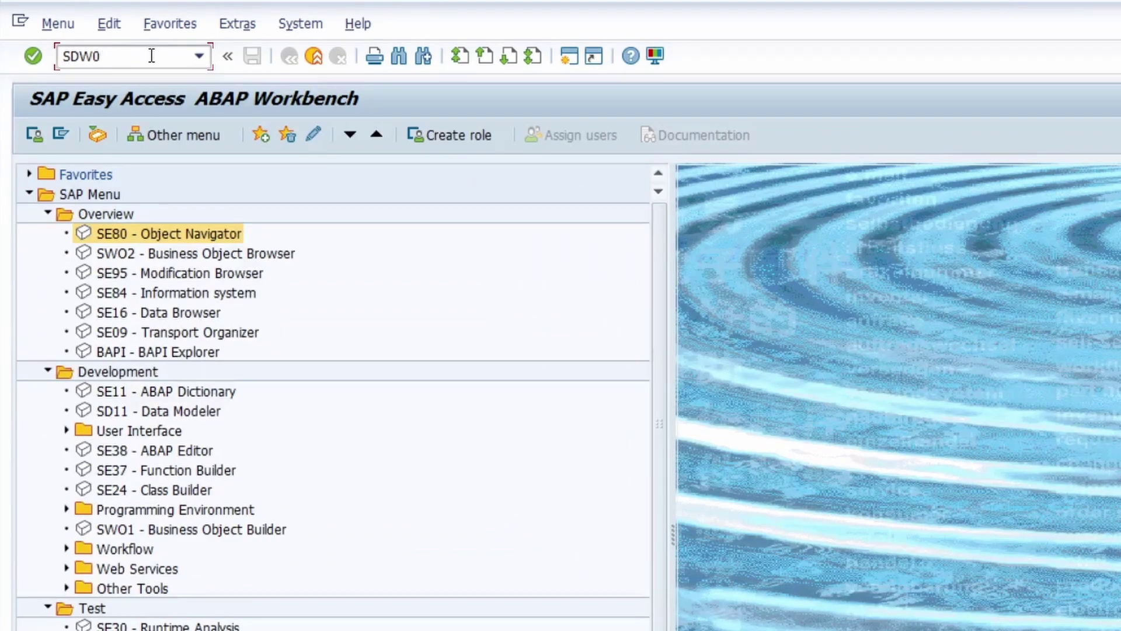
{"action": "left_click", "coordinate": [299, 24]}
{"action": "mouse_move", "coordinate": [349, 100]}
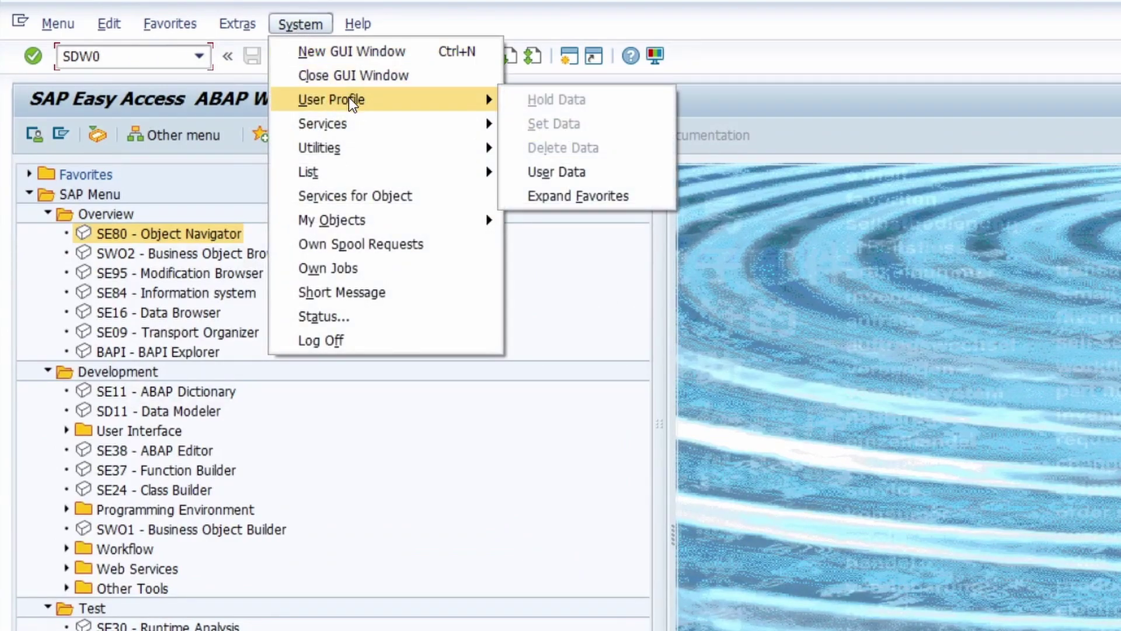
{"action": "left_click", "coordinate": [581, 175]}
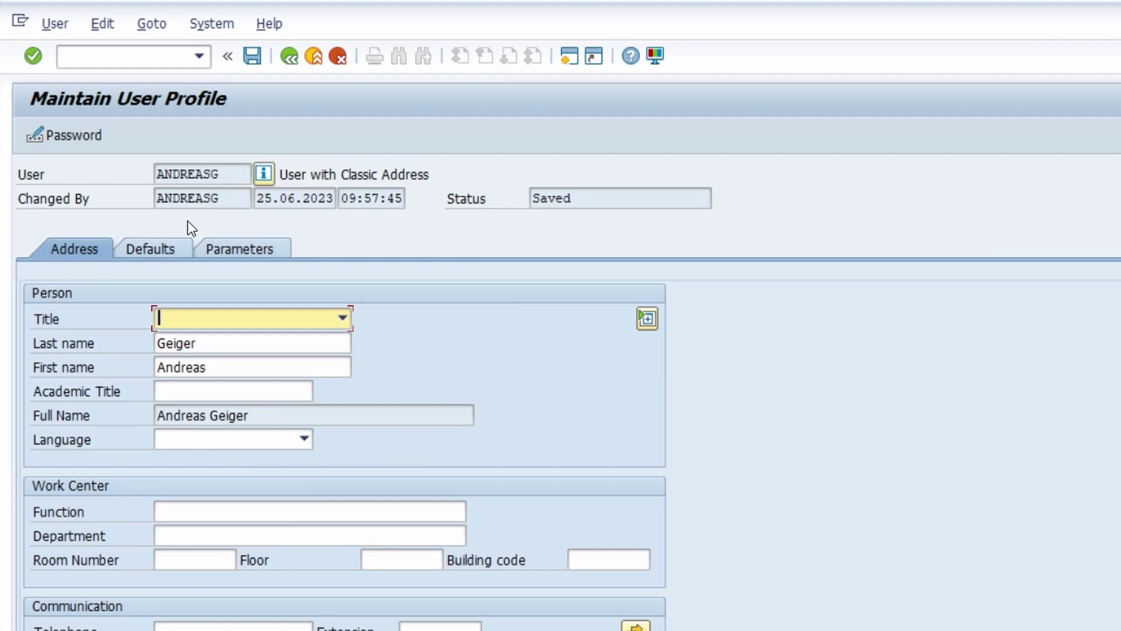
{"action": "left_click", "coordinate": [150, 251]}
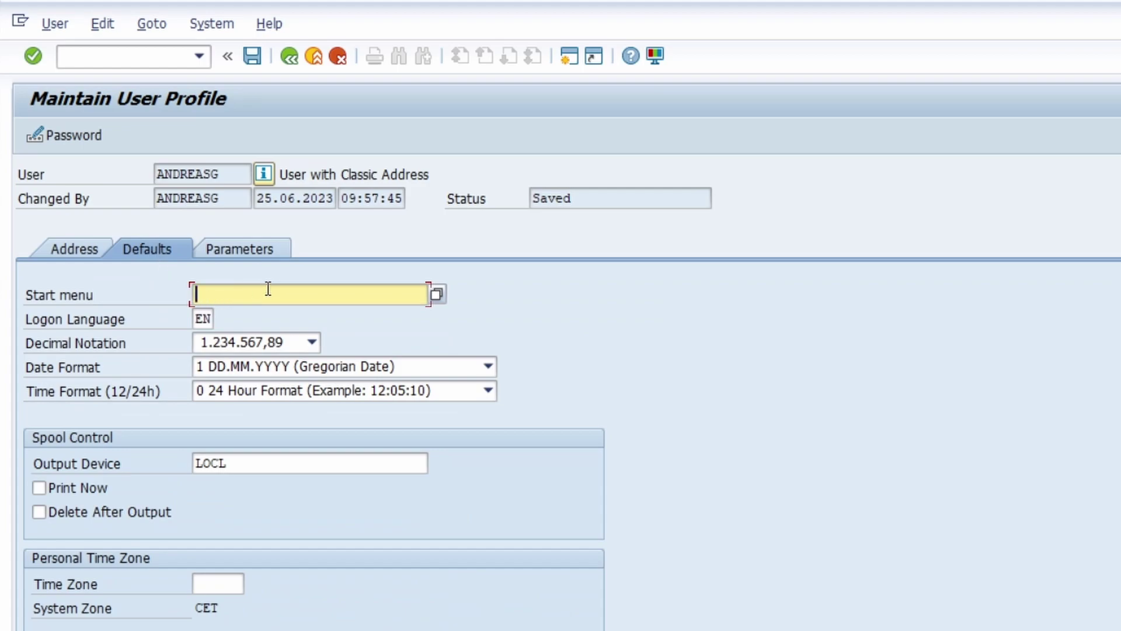
{"action": "type", "text": "SDW0"}
{"action": "left_click", "coordinate": [254, 58]}
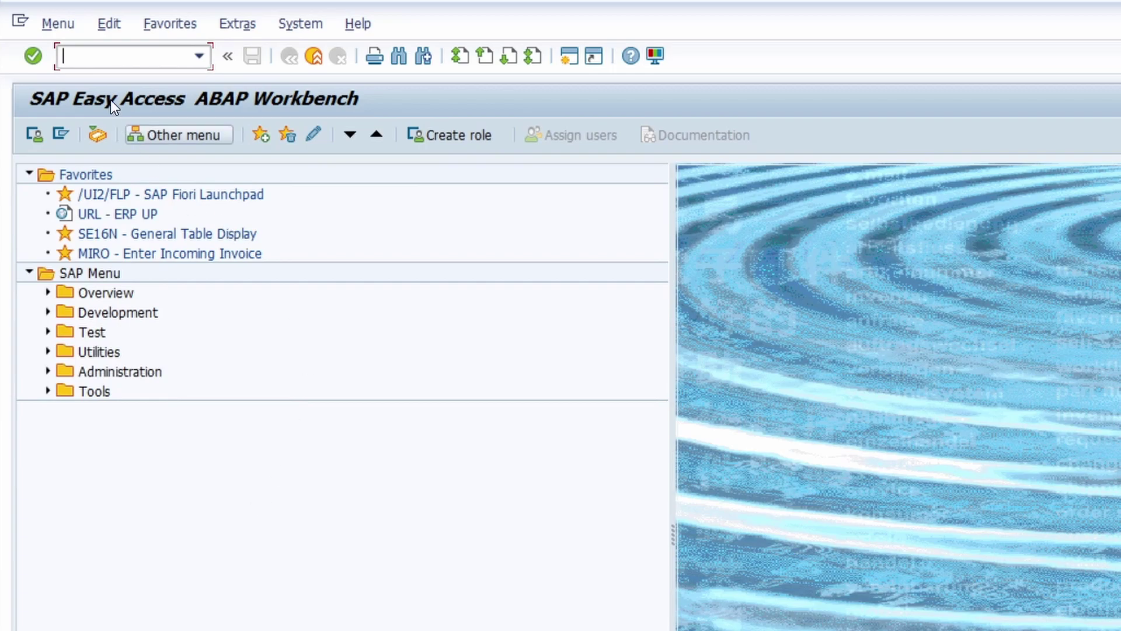
Return to the start screen with /n, then run /nse43 for Area Menu Maintenance
{"action": "type", "text": "/n"}
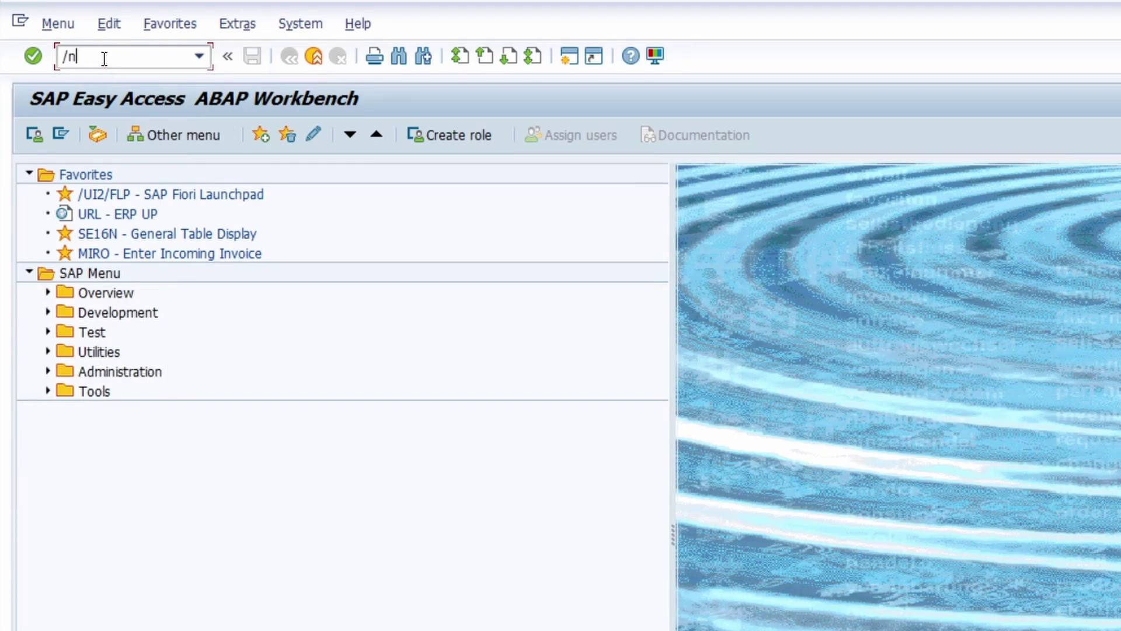
{"action": "left_click", "coordinate": [34, 56]}
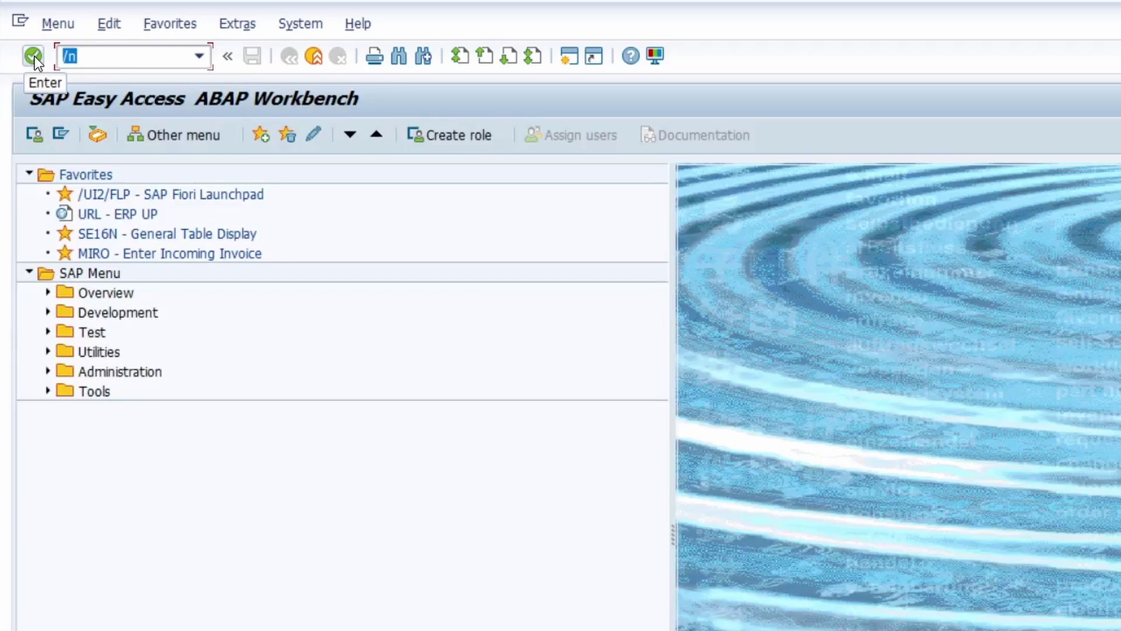
{"action": "type", "text": "/nse43n"}
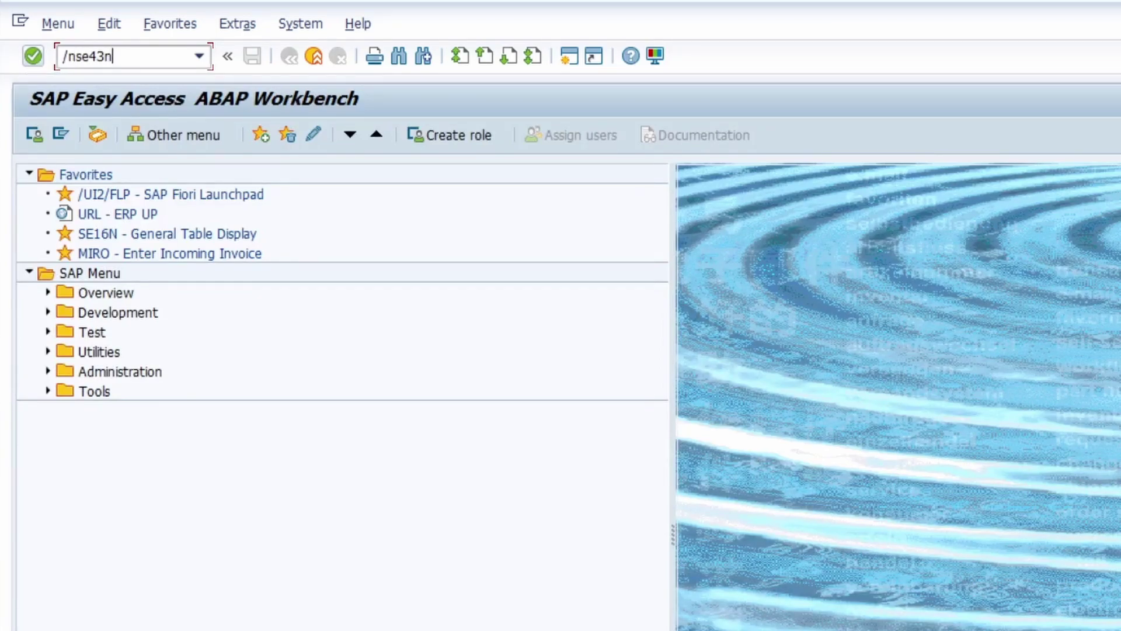
{"action": "left_click", "coordinate": [34, 56]}
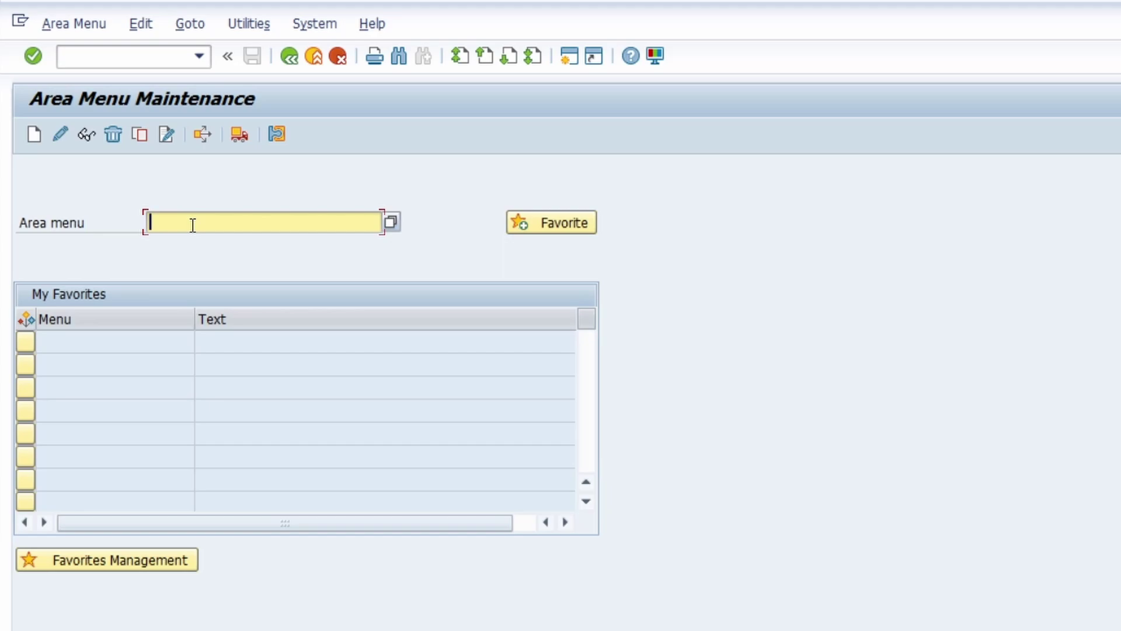
Display area menu sdw0, expand Overview and switch on transaction code display
{"action": "type", "text": "sdw0"}
{"action": "left_click", "coordinate": [86, 136]}
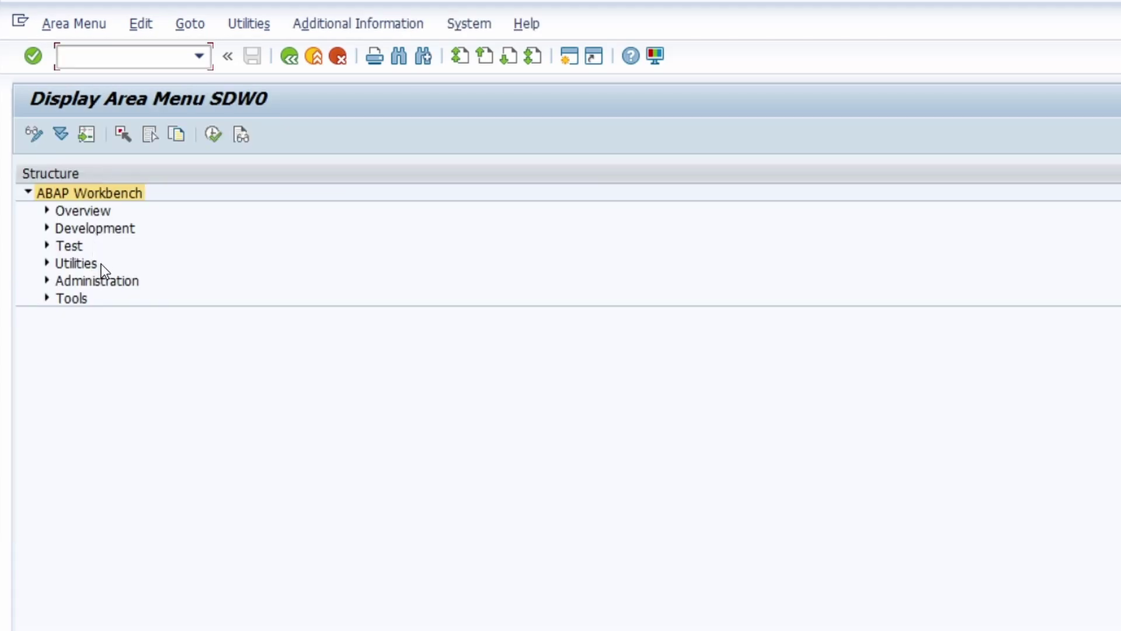
{"action": "left_click", "coordinate": [47, 210]}
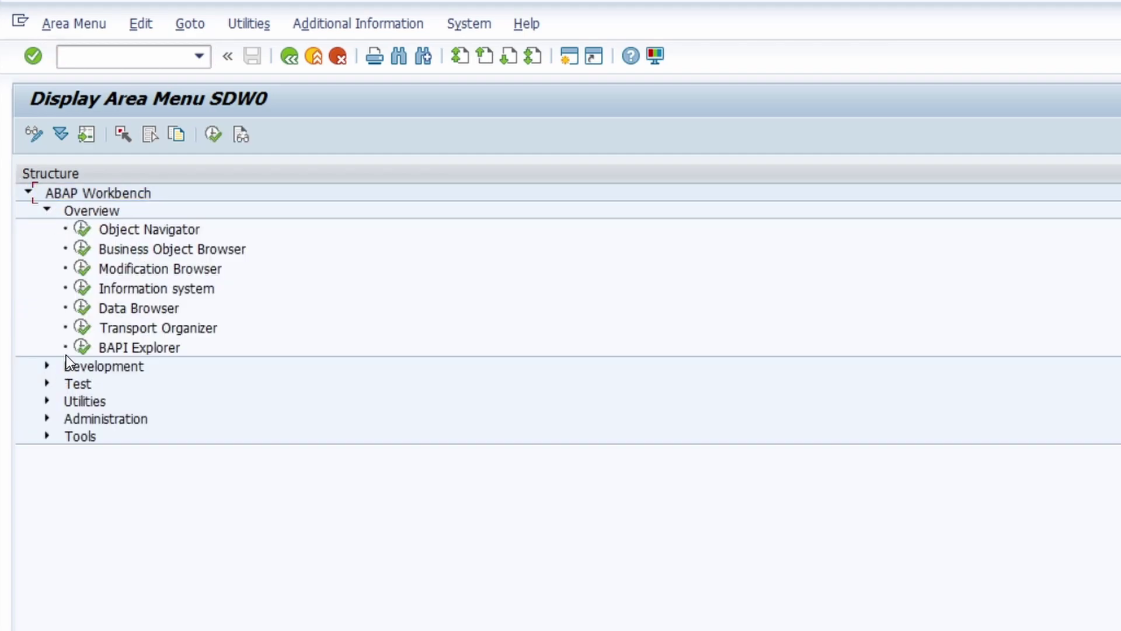
{"action": "left_click", "coordinate": [316, 24]}
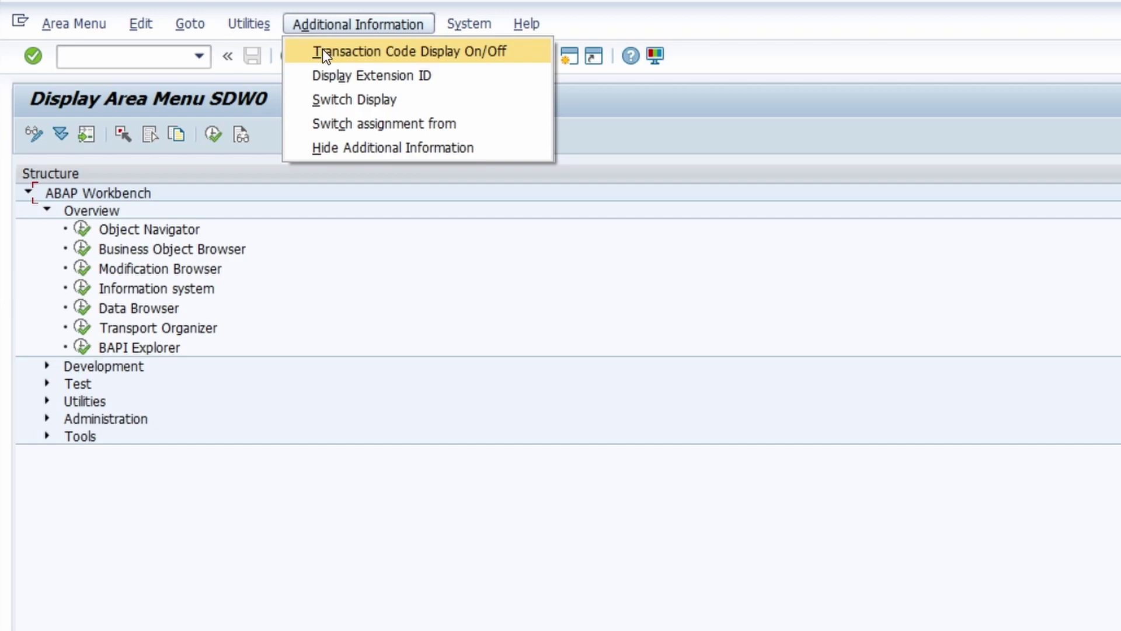
{"action": "left_click", "coordinate": [368, 53]}
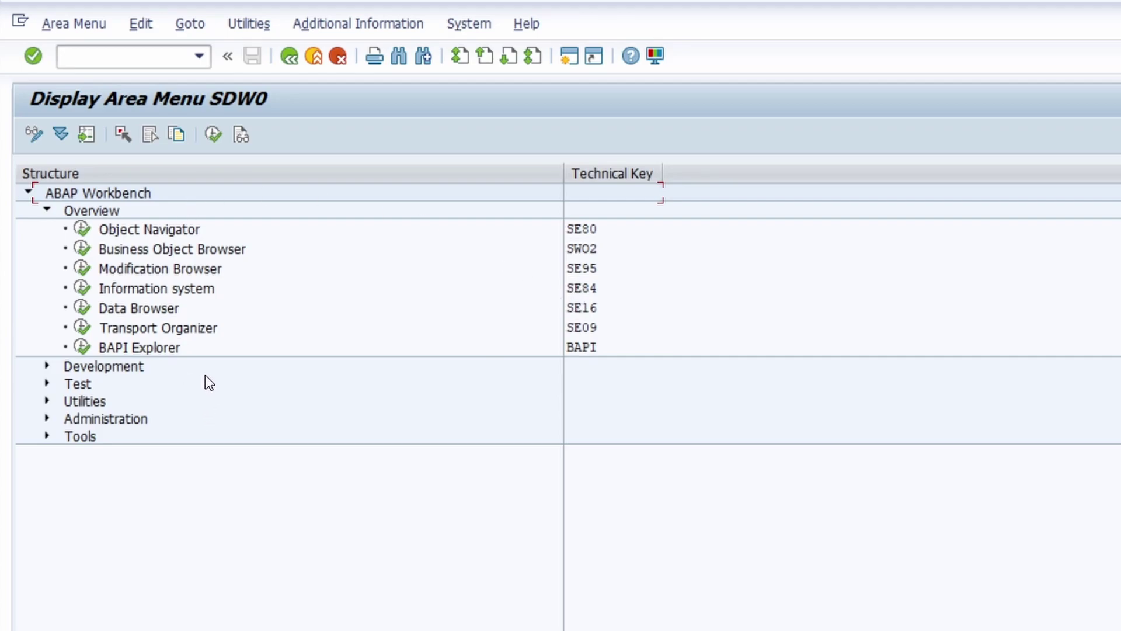
Leave the area menu for the Easy Access start screen with /n
{"action": "left_click", "coordinate": [134, 57]}
{"action": "type", "text": "/n"}
{"action": "key", "text": "Return"}
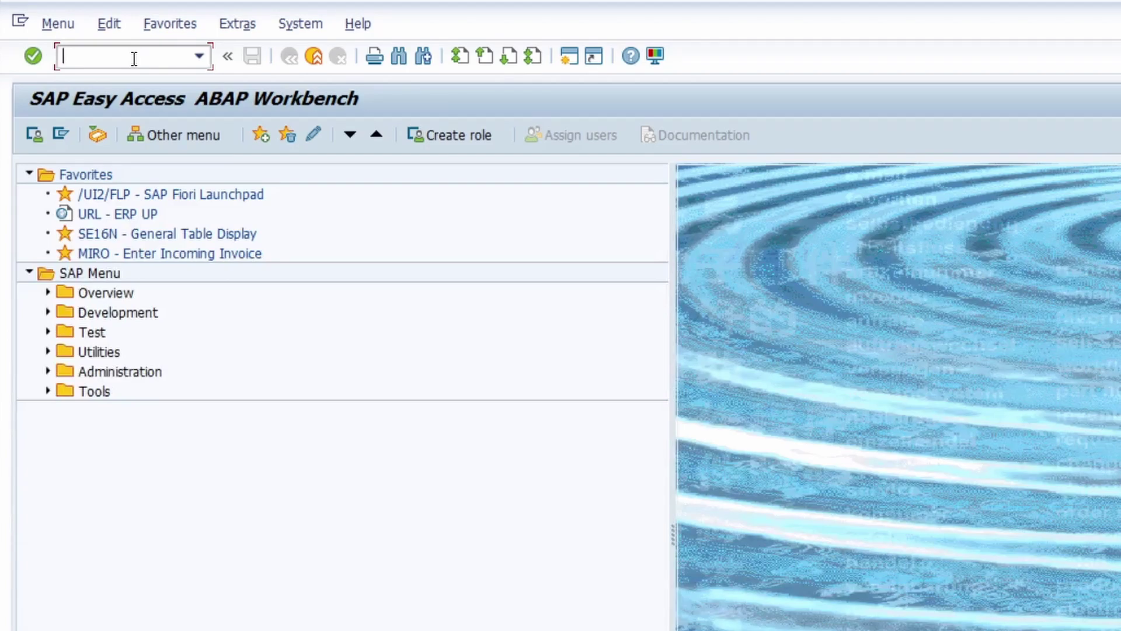
Run S001 and expand the Overview folder listing SE80 through BAPI Explorer
{"action": "type", "text": "01"}
{"action": "key", "text": "Return"}
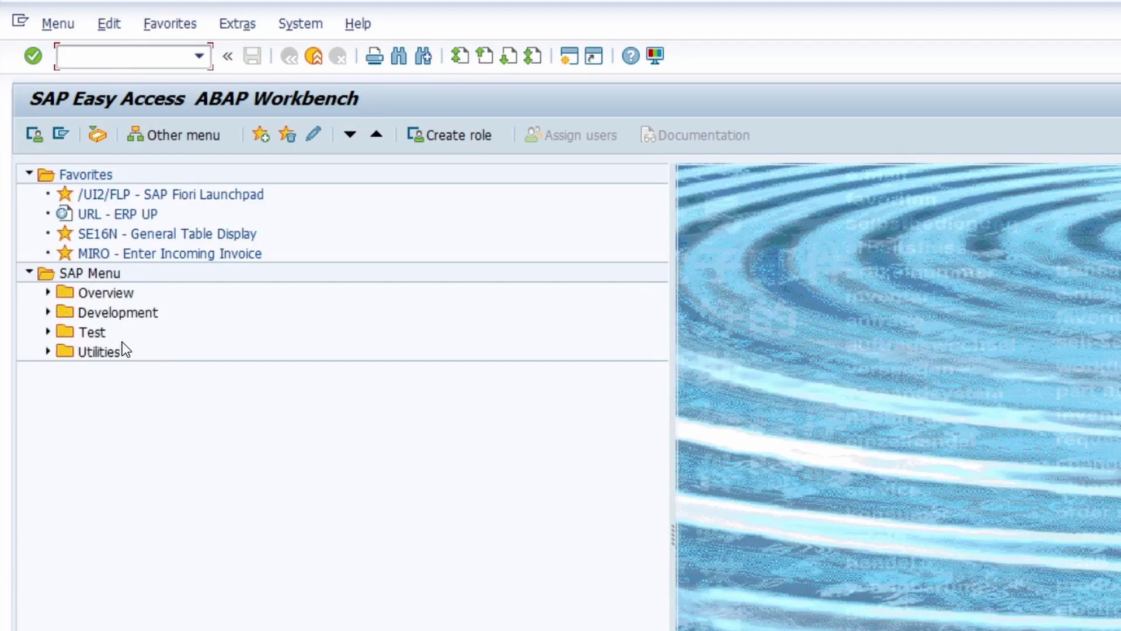
{"action": "left_click", "coordinate": [48, 293]}
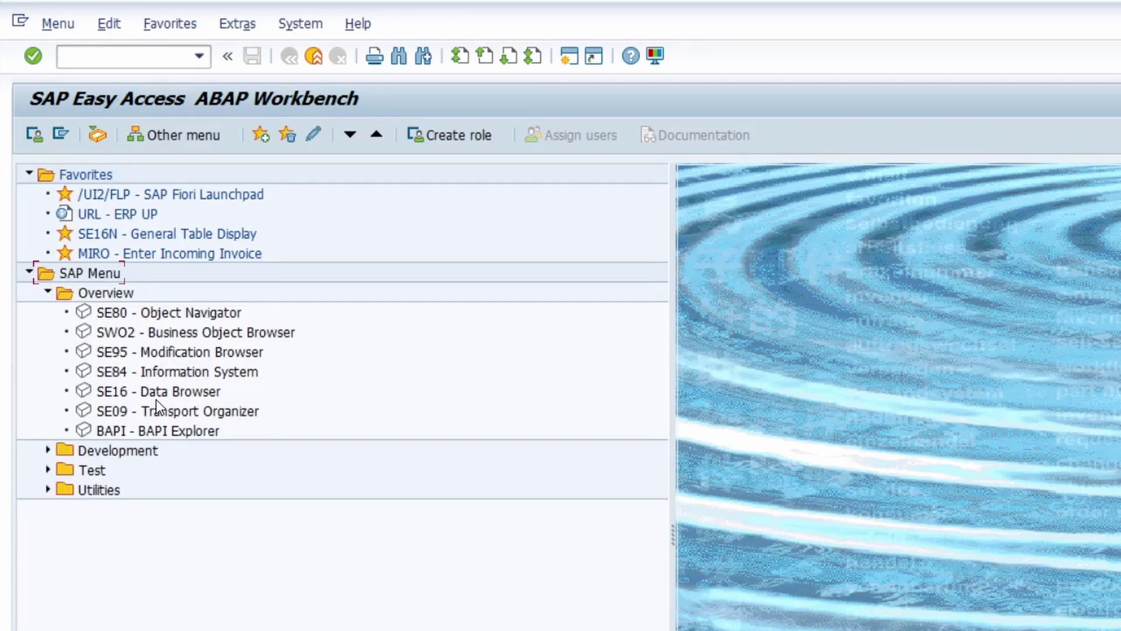
{"action": "left_click", "coordinate": [131, 60]}
Run transaction se80, then enter /ncmod in the command field
{"action": "type", "text": "se80"}
{"action": "key", "text": "Return"}
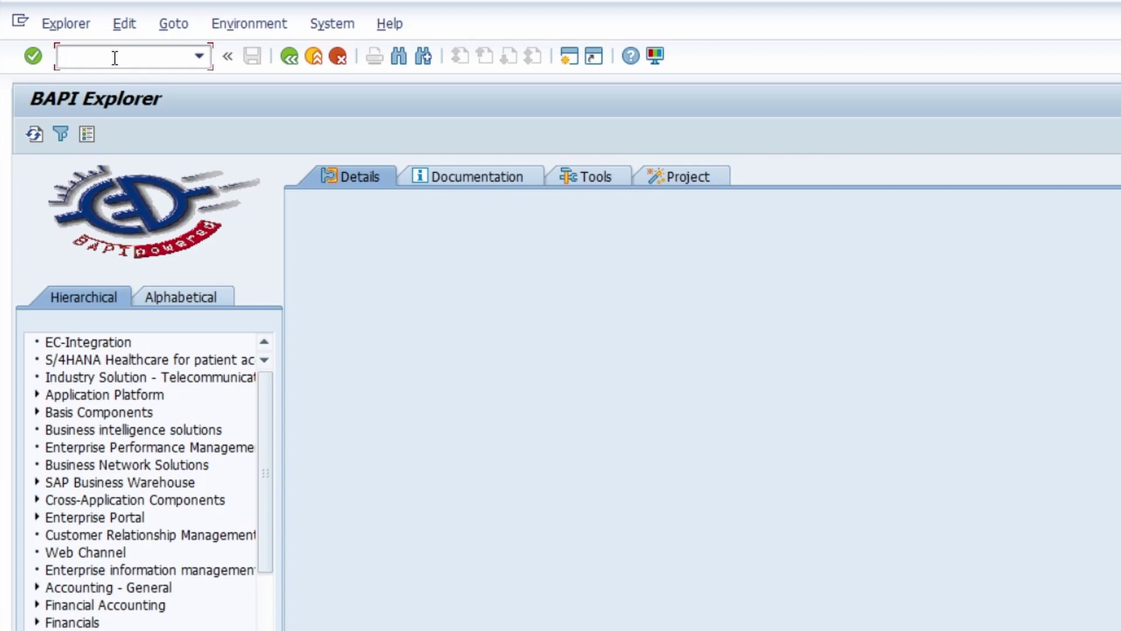
{"action": "type", "text": "/ncmod"}
Open CMOD enhancement project management, then SMOD, and enter /ndode_scanner
{"action": "key", "text": "Return"}
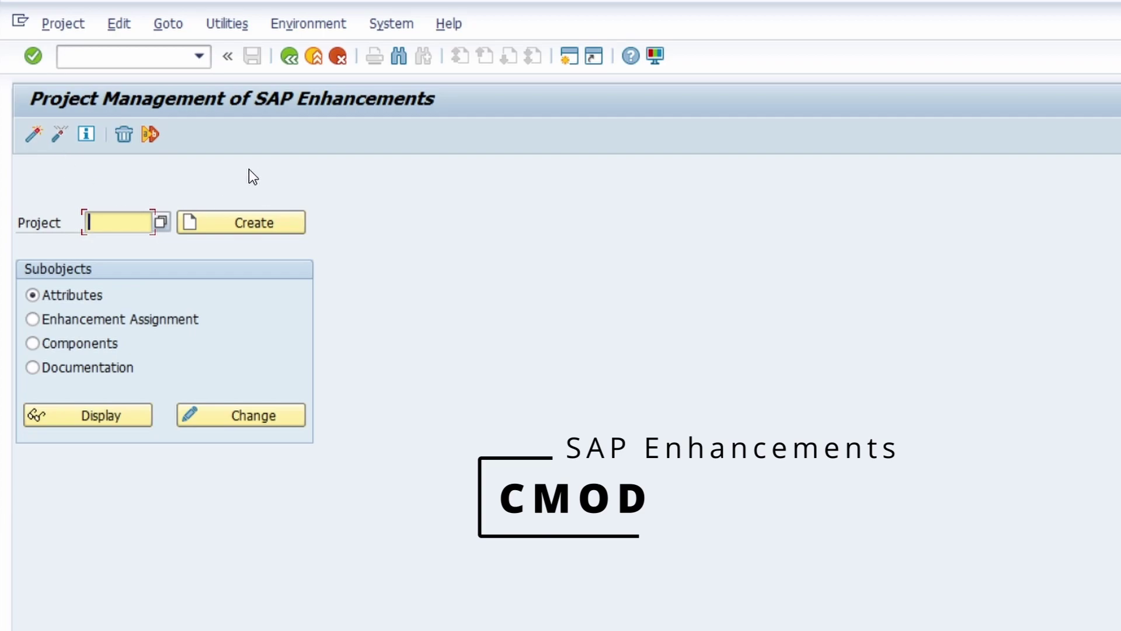
{"action": "left_click", "coordinate": [132, 63]}
{"action": "type", "text": "/n"}
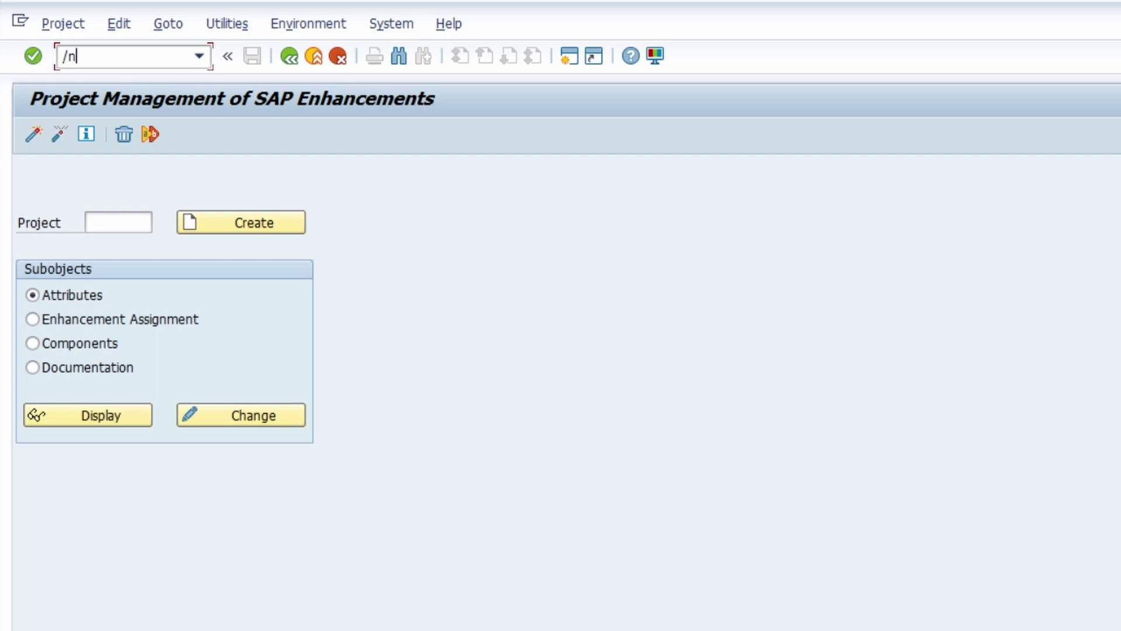
{"action": "type", "text": "smod"}
{"action": "key", "text": "Return"}
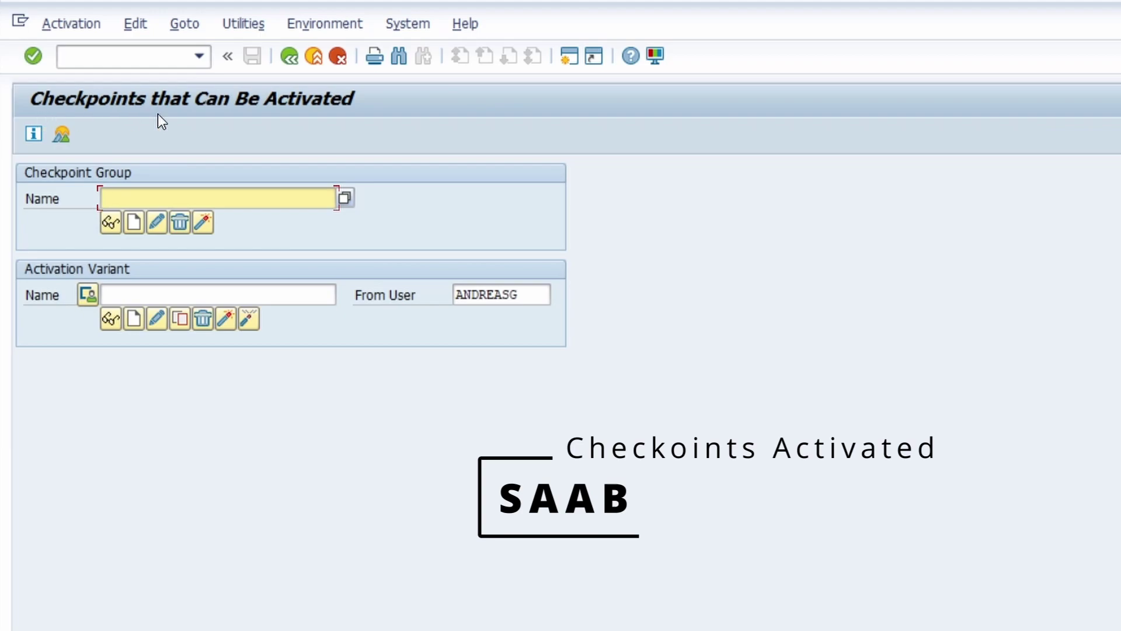
{"action": "left_click", "coordinate": [93, 55]}
{"action": "type", "text": "/"}
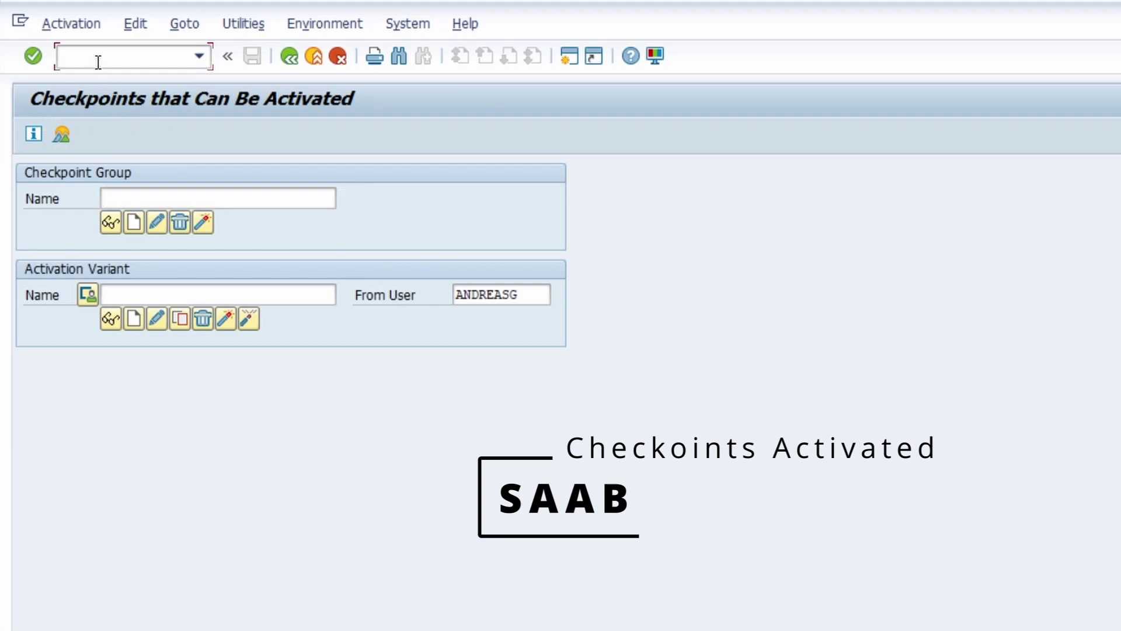
{"action": "type", "text": "n"}
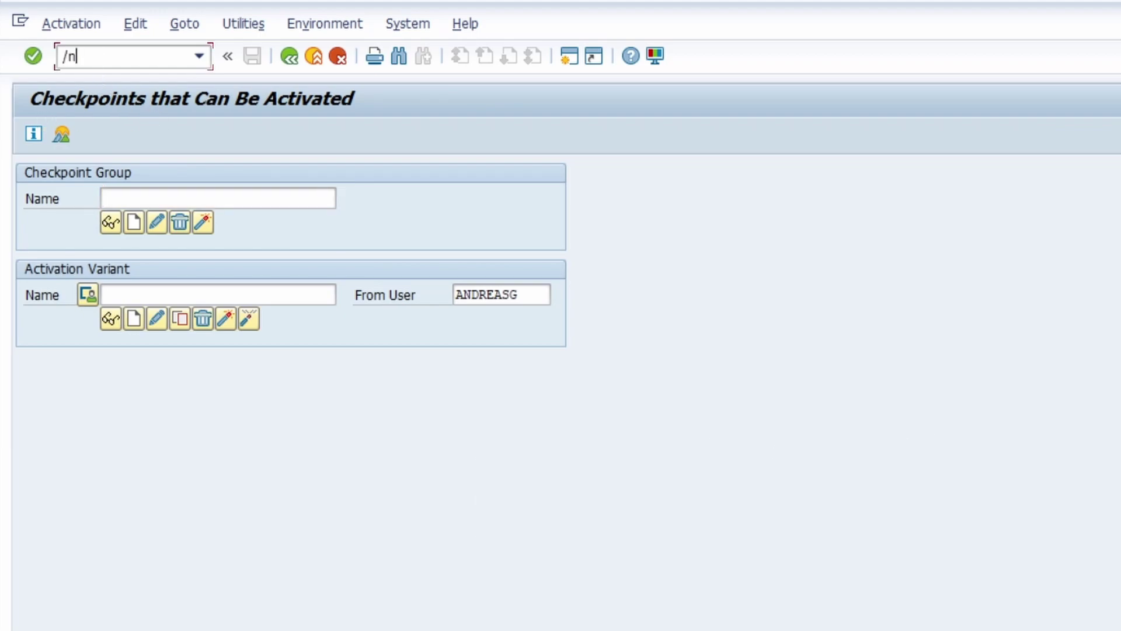
{"action": "type", "text": "dode_scanner"}
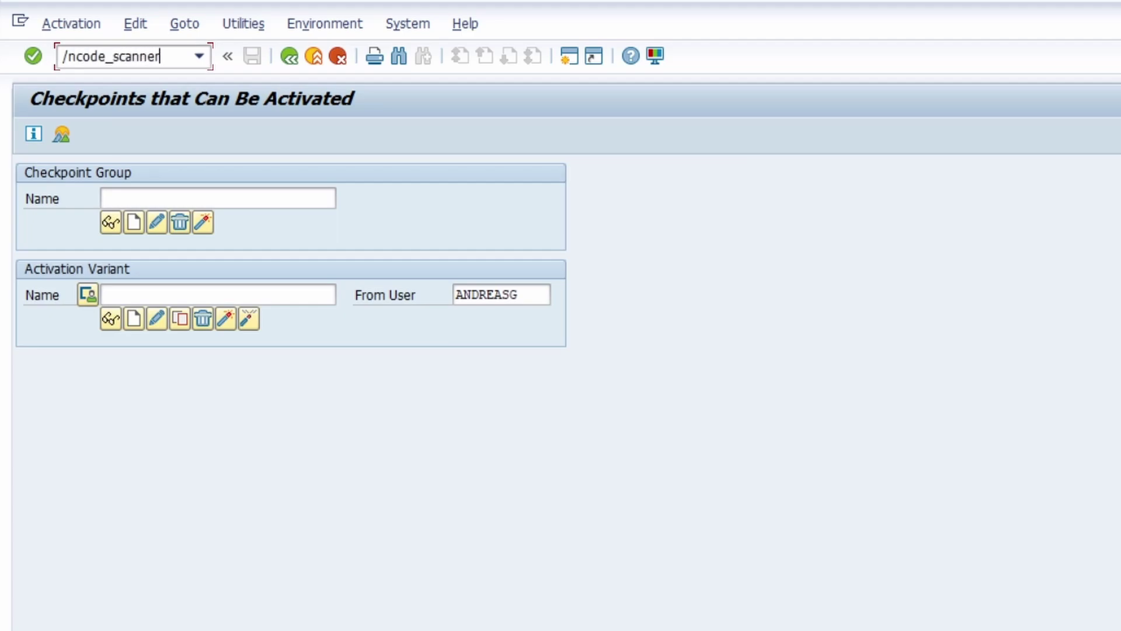
Open the ABAP code search and restrict the Packages criterion to Z*
{"action": "key", "text": "Return"}
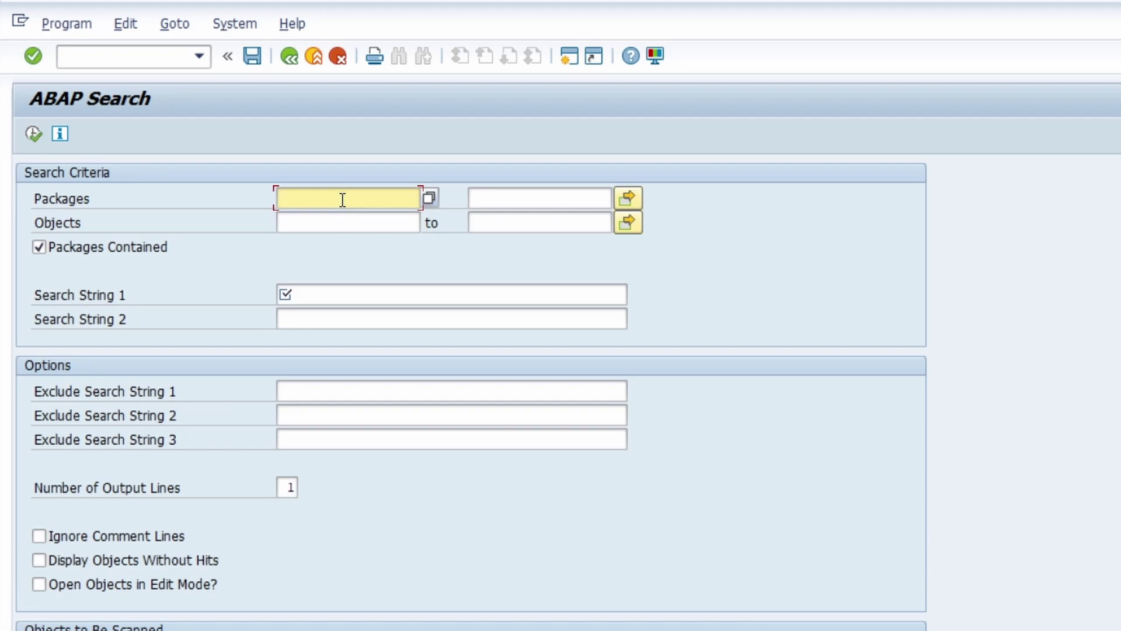
{"action": "left_click", "coordinate": [328, 222]}
{"action": "left_click", "coordinate": [317, 205]}
{"action": "type", "text": "Z*"}
Jump to the Data Modeler initial screen with /nsd11
{"action": "left_click", "coordinate": [125, 62]}
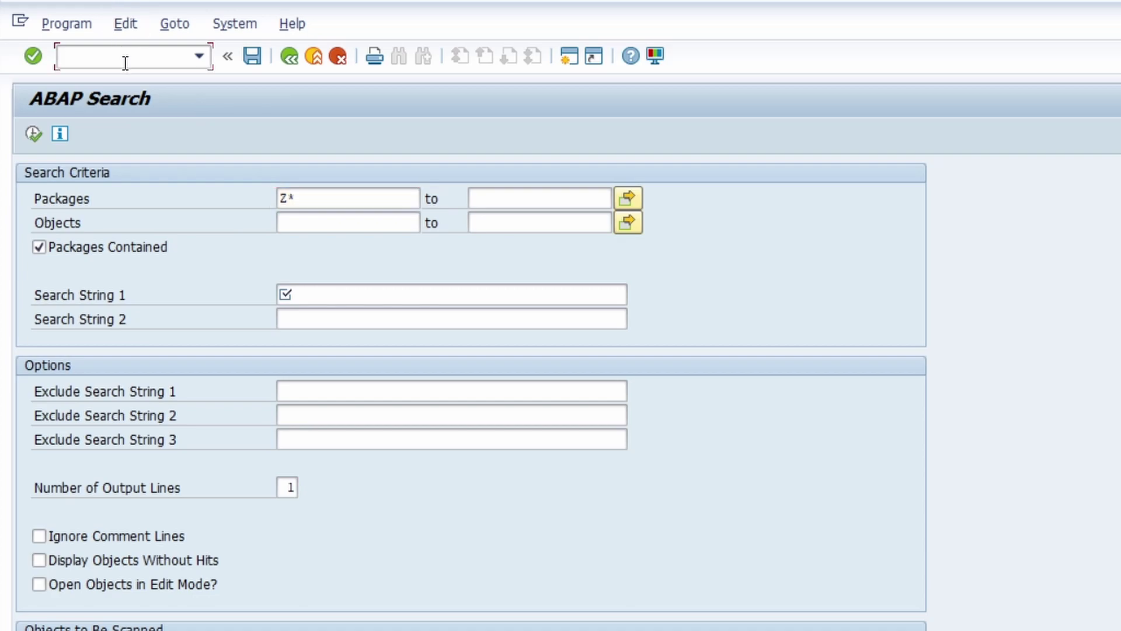
{"action": "type", "text": "/nsd11"}
{"action": "key", "text": "Return"}
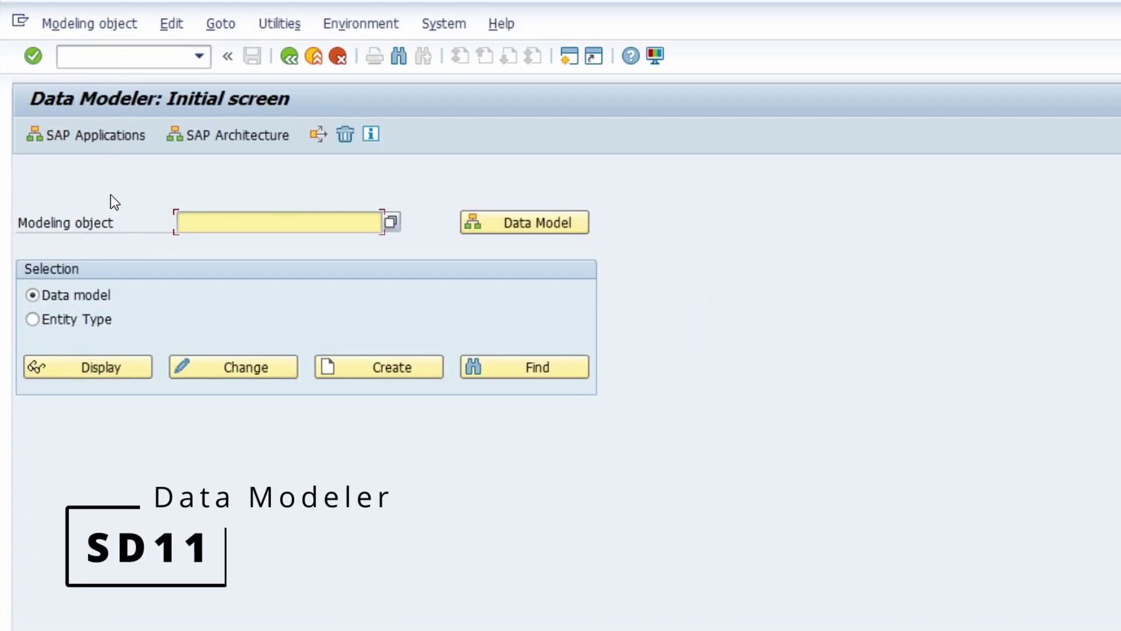
Open the native SQL statement screen via /nsdbe, then enter /nse11
{"action": "left_click", "coordinate": [114, 64]}
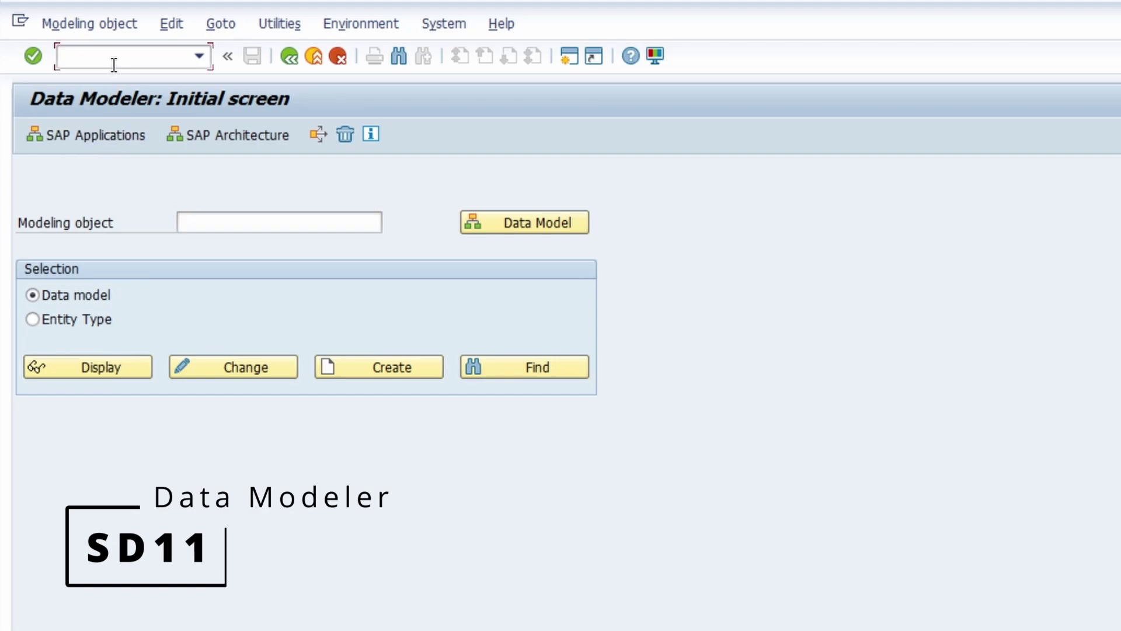
{"action": "type", "text": "/nsdbe"}
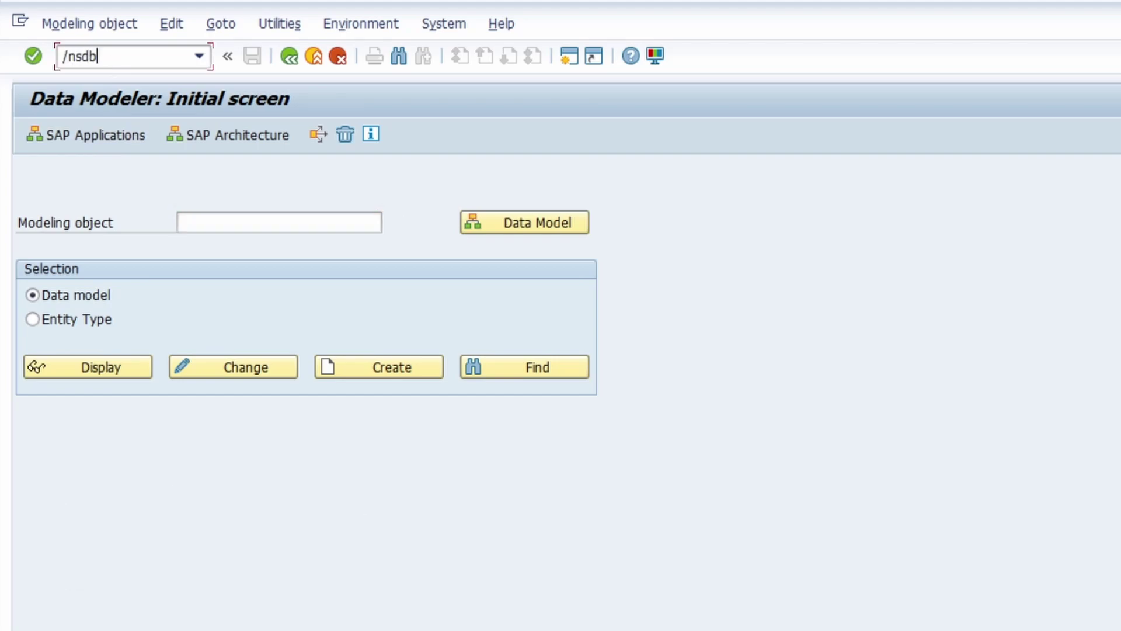
{"action": "key", "text": "Return"}
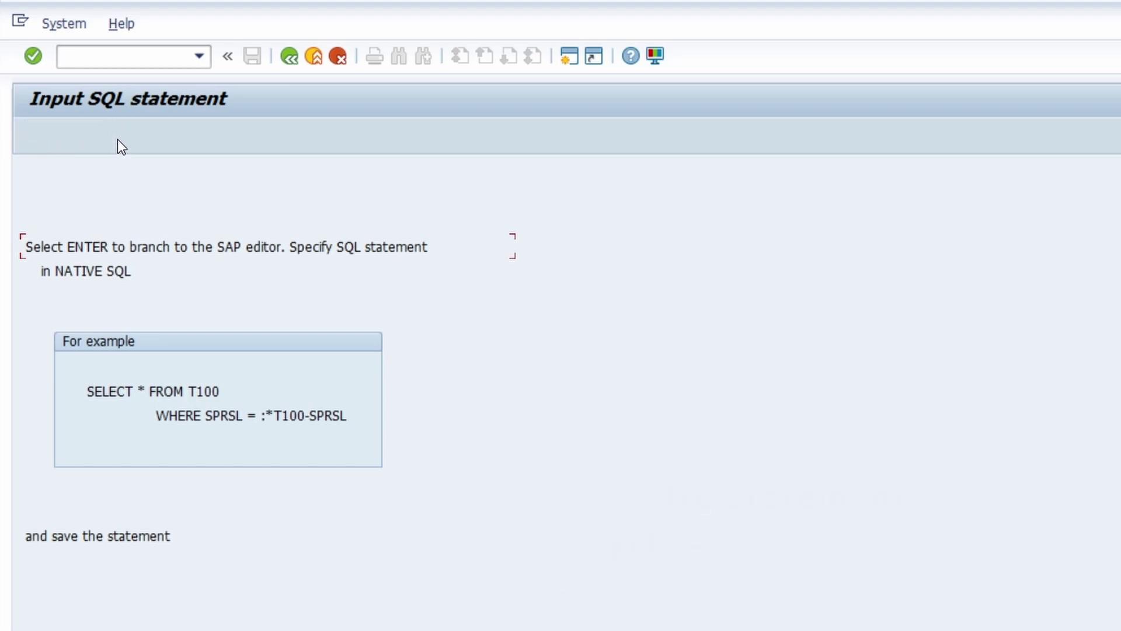
{"action": "left_click", "coordinate": [124, 56]}
{"action": "type", "text": "/nse11"}
Go from the ABAP Dictionary (SE11) to the Database Utility (SE14), then the Data Browser (SE16)
{"action": "key", "text": "Return"}
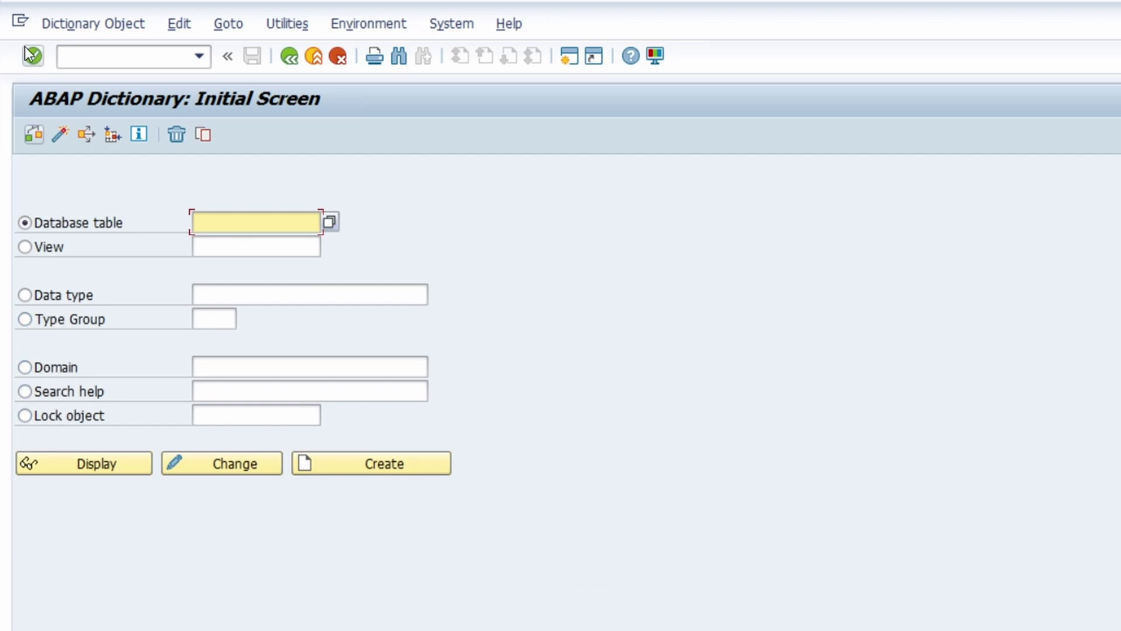
{"action": "left_click", "coordinate": [107, 59]}
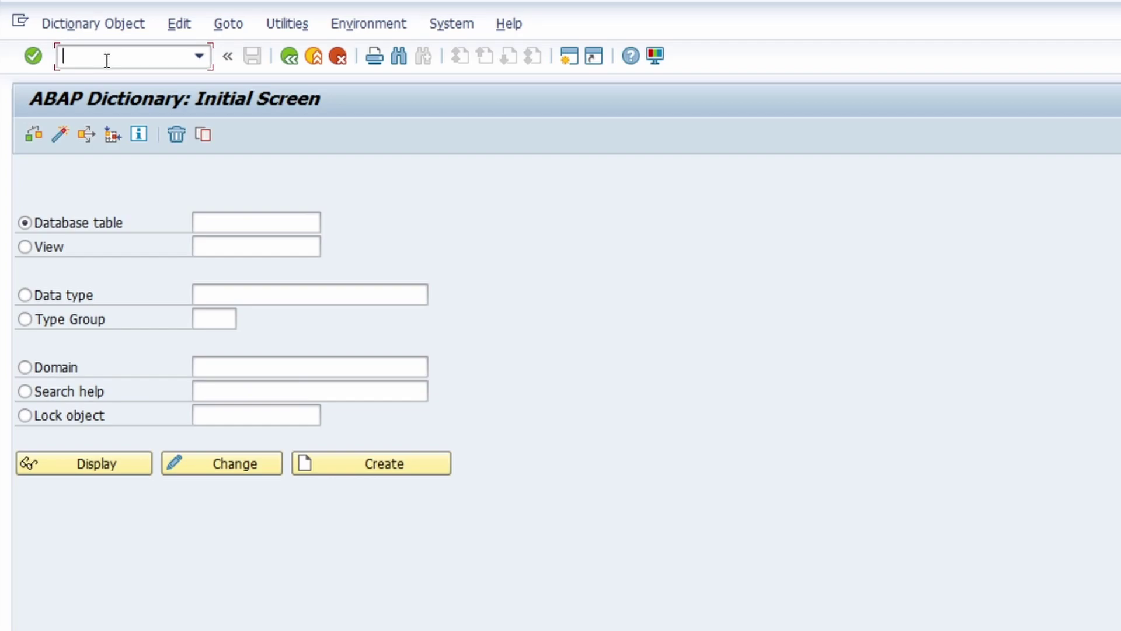
{"action": "type", "text": "/nse14"}
{"action": "key", "text": "Return"}
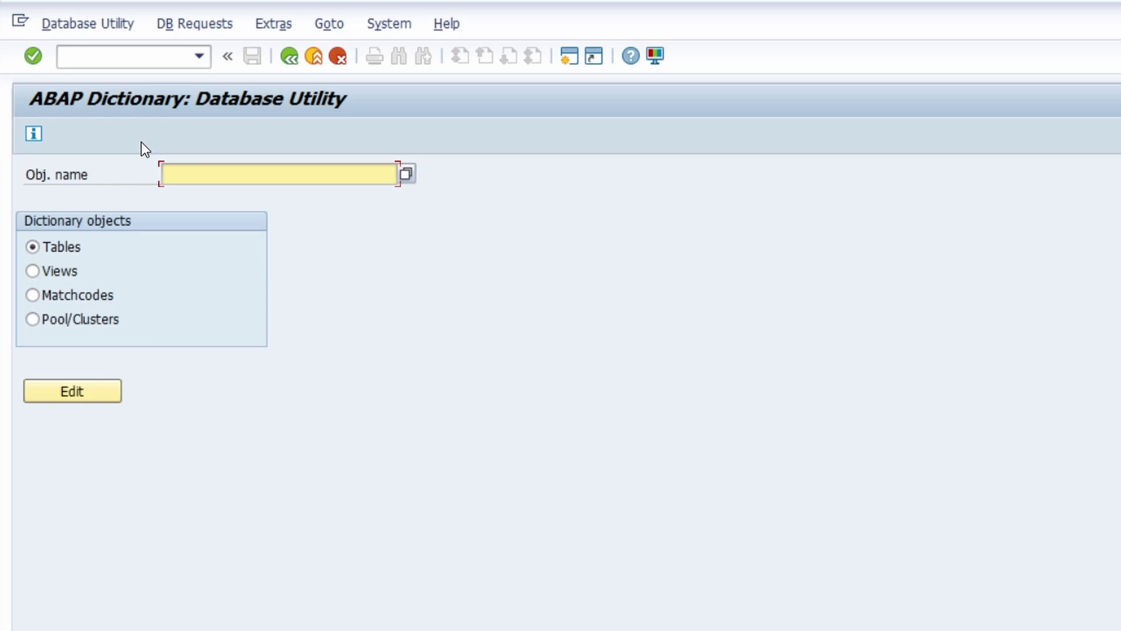
{"action": "left_click", "coordinate": [100, 64]}
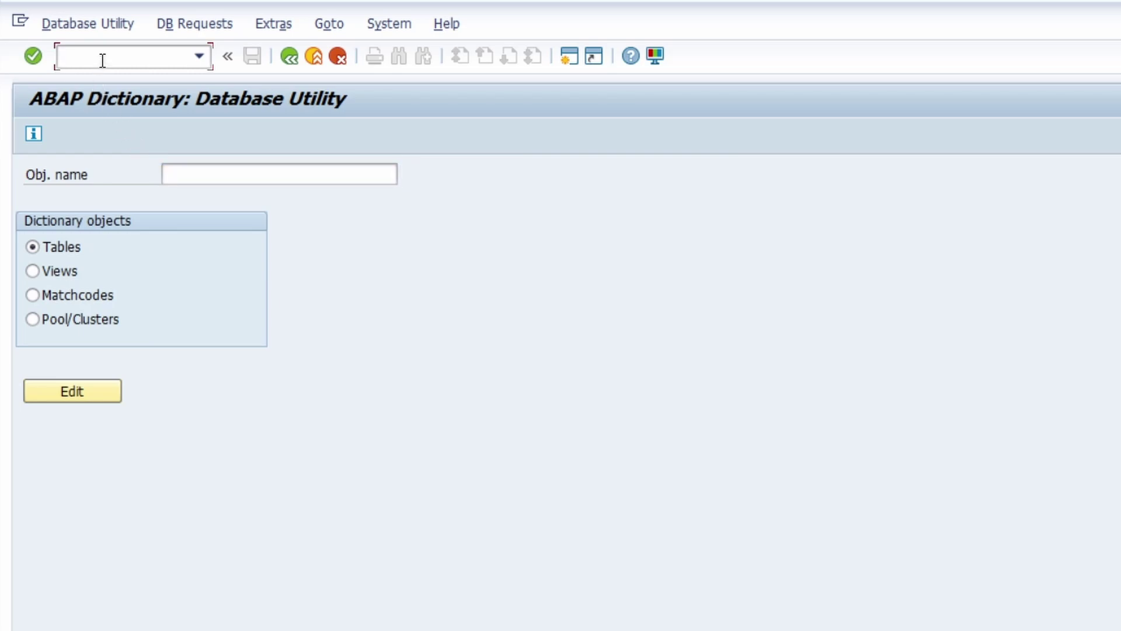
{"action": "type", "text": "/nse16"}
{"action": "key", "text": "Return"}
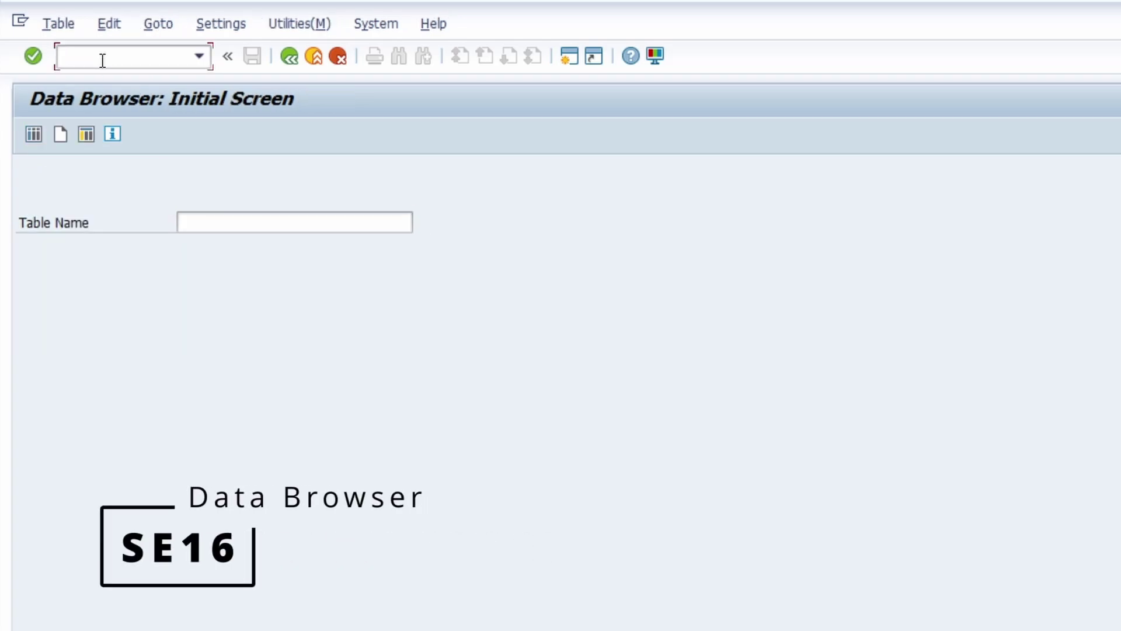
Run /nse16n, then /nse16 for the table display with connection options, then type /nse18
{"action": "type", "text": "/nse16n"}
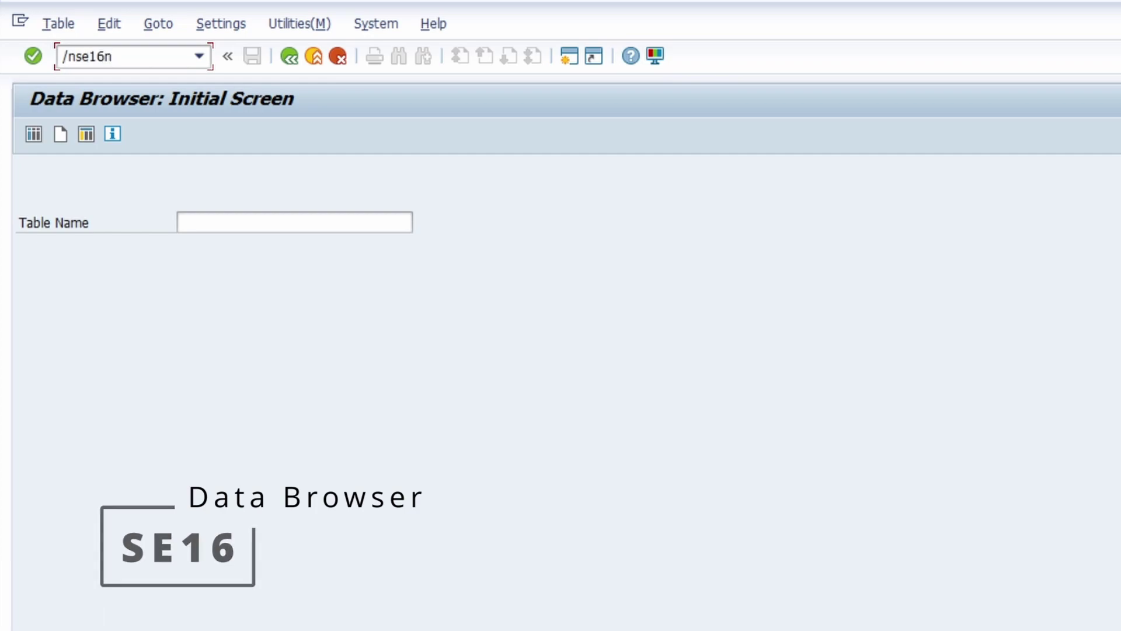
{"action": "key", "text": "Return"}
{"action": "type", "text": "/ns"}
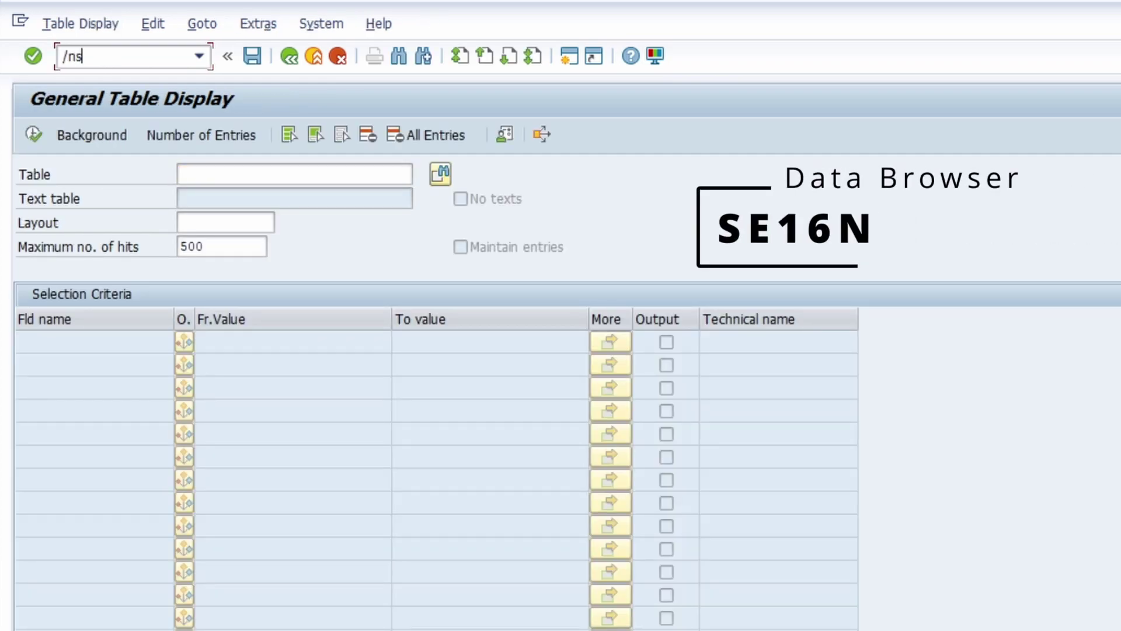
{"action": "type", "text": "e16h"}
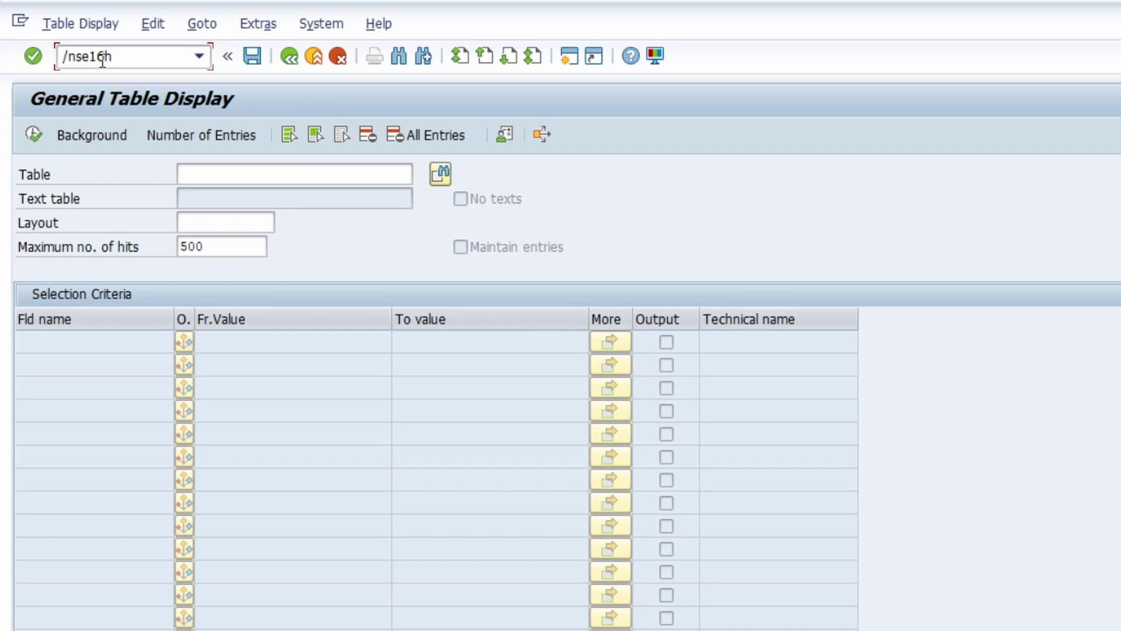
{"action": "key", "text": "Return"}
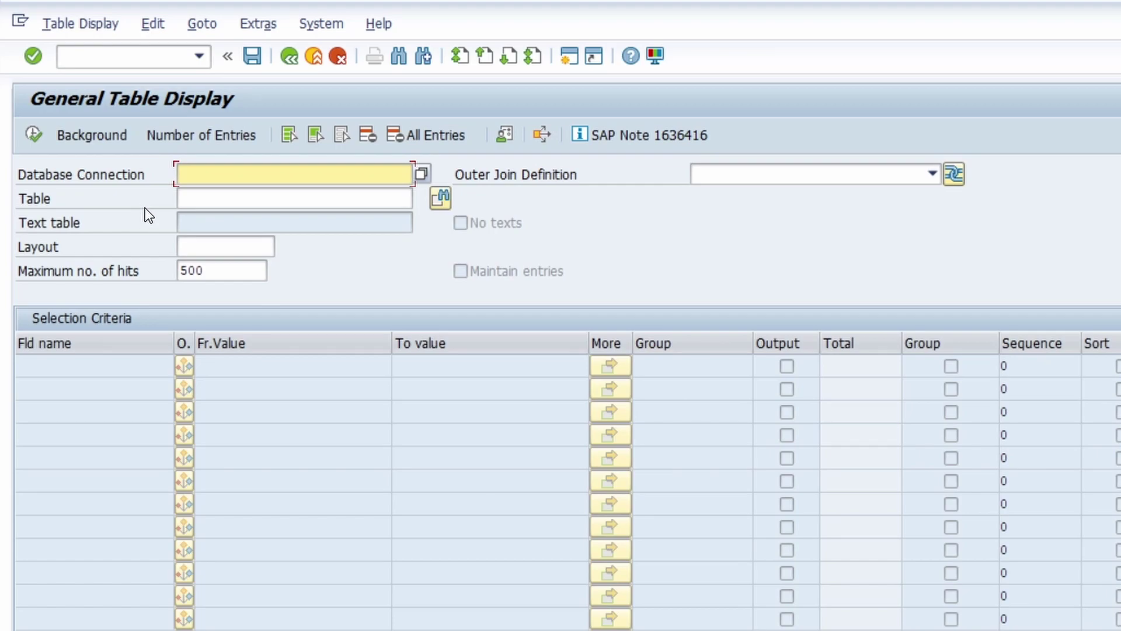
{"action": "left_click", "coordinate": [132, 55]}
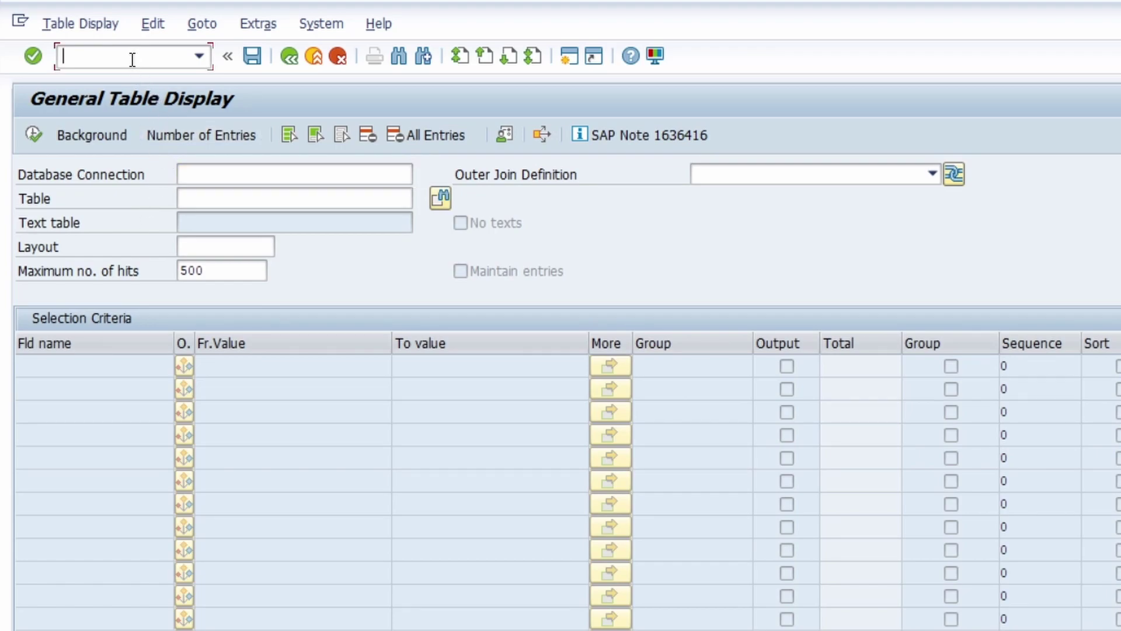
{"action": "type", "text": "/nse18"}
Go from the BAdI definitions (SE18) to BAdI implementations (SE19), then the Class Builder (SE24)
{"action": "key", "text": "Return"}
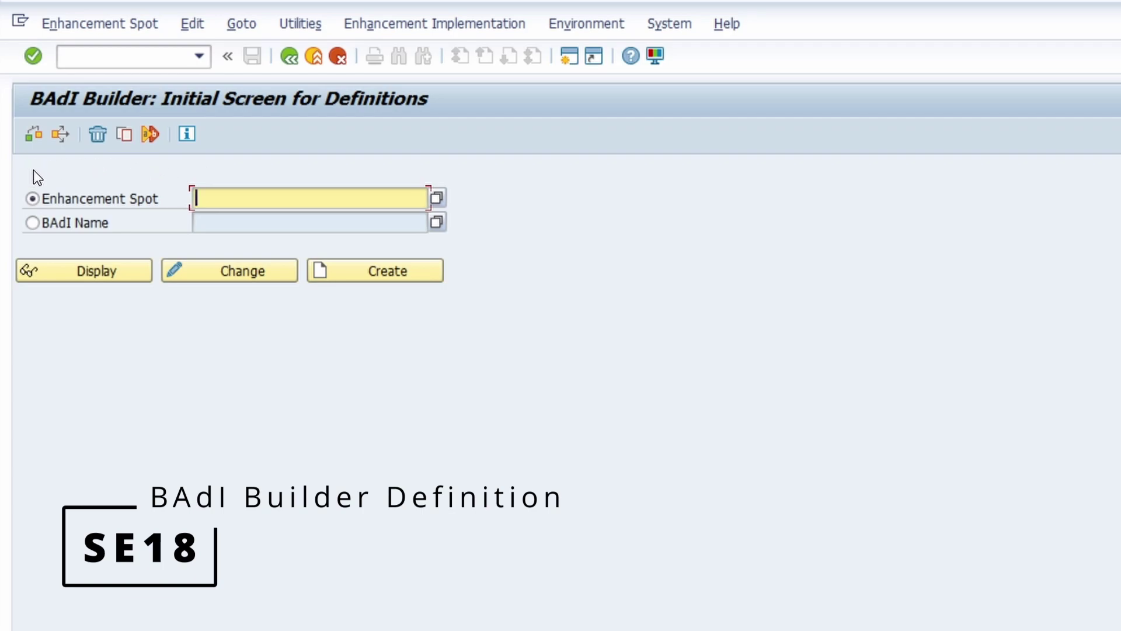
{"action": "left_click", "coordinate": [101, 58]}
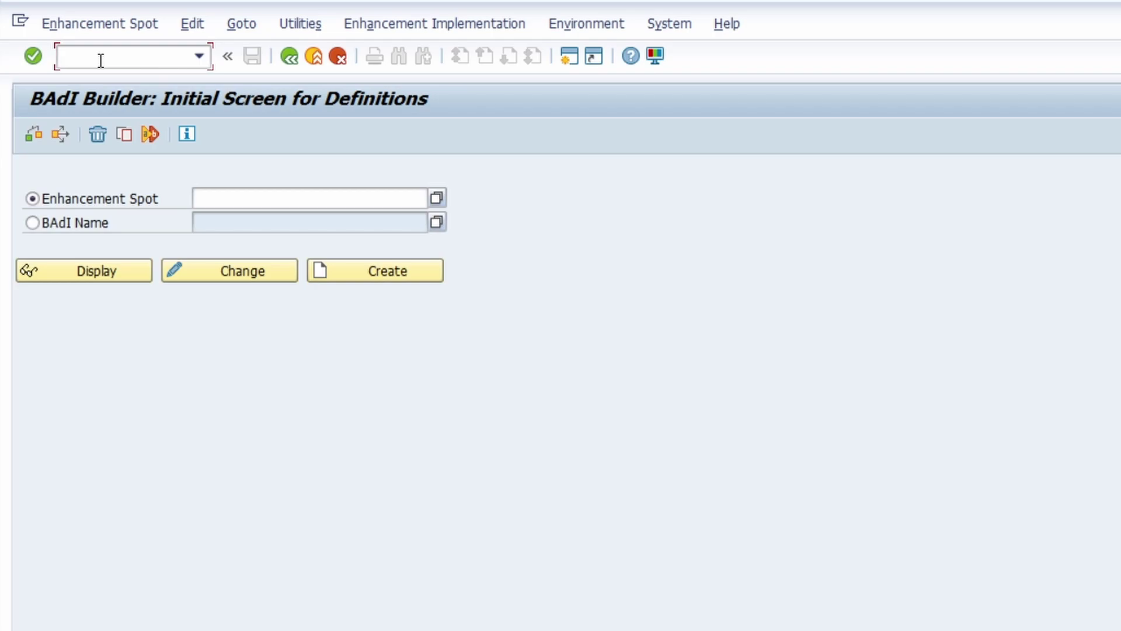
{"action": "type", "text": "/nse19"}
{"action": "key", "text": "Return"}
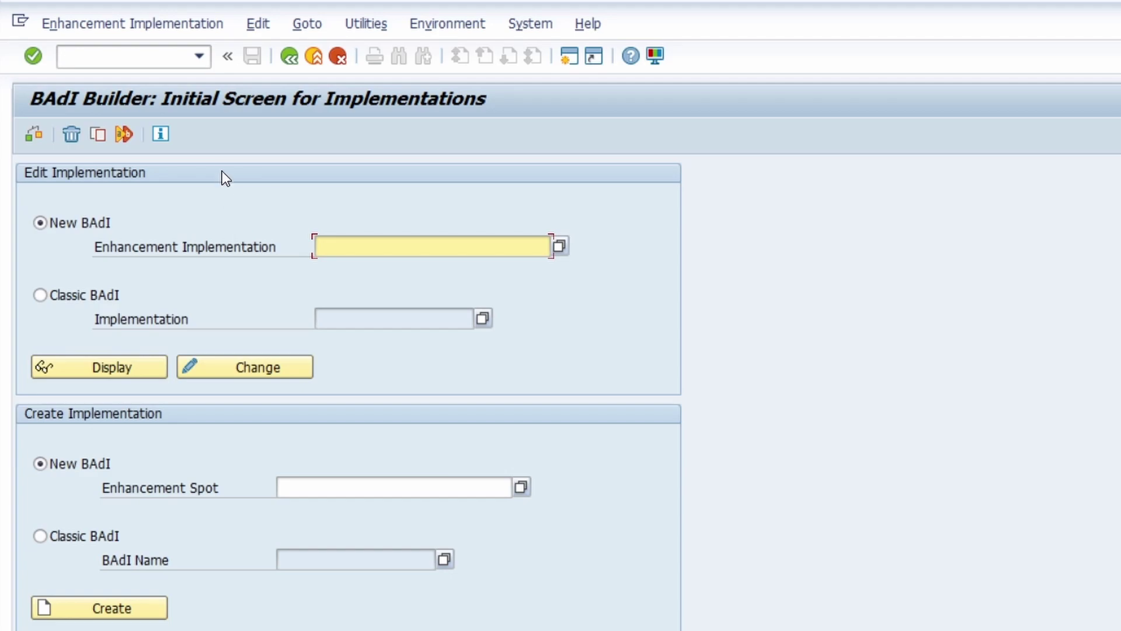
{"action": "left_click", "coordinate": [104, 59]}
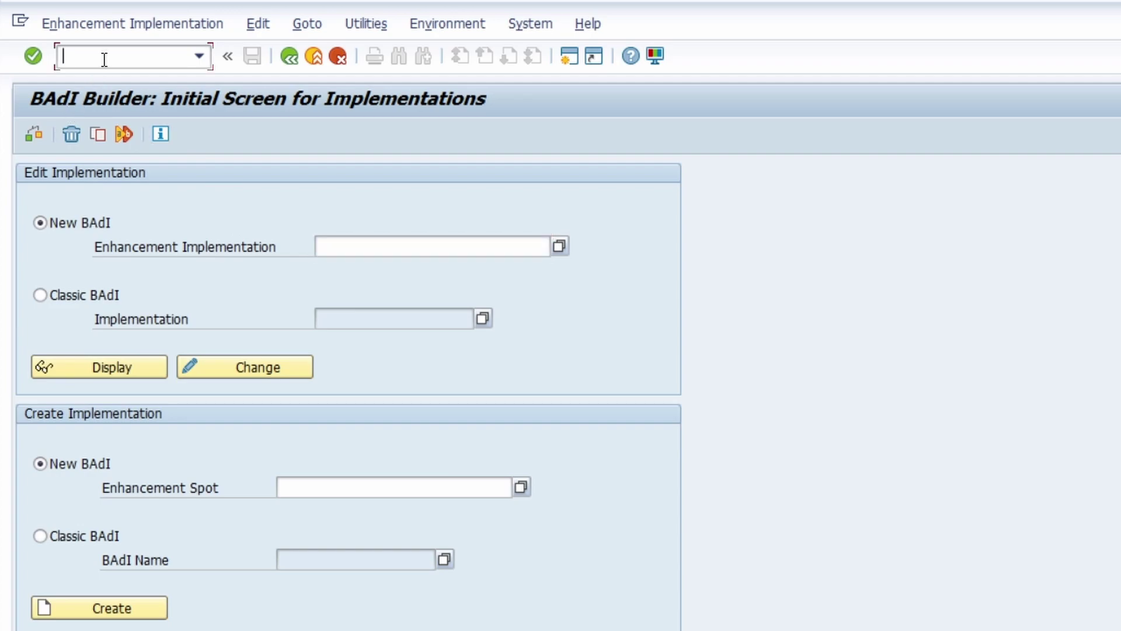
{"action": "type", "text": "/nse24"}
{"action": "key", "text": "Return"}
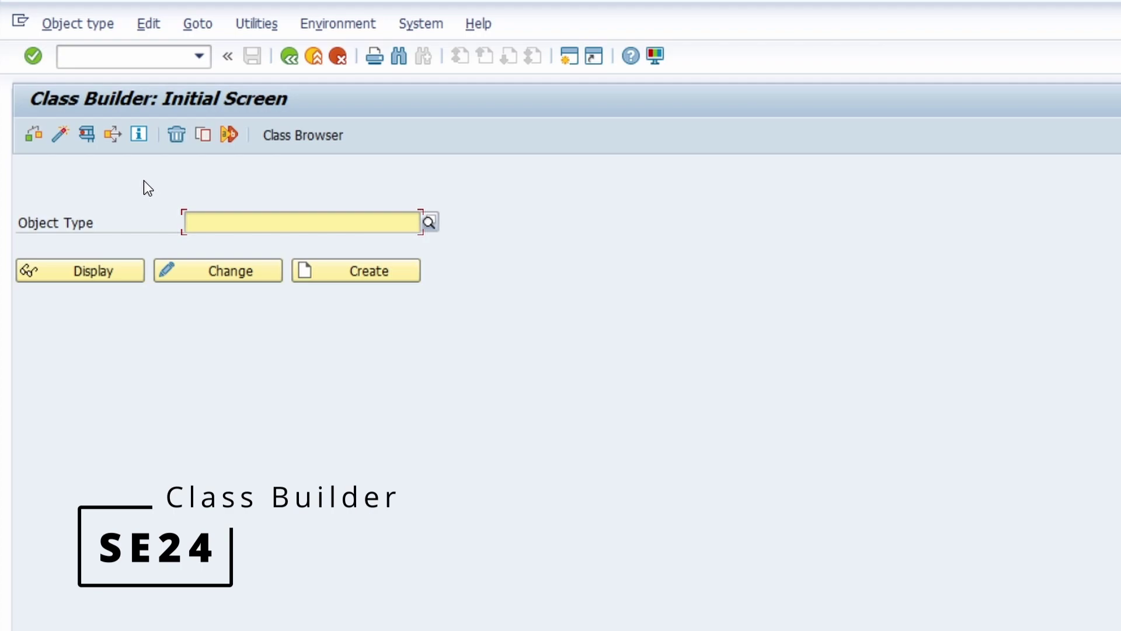
Open the Function Builder with /nse37, then the ABAP Editor with /nse38
{"action": "left_click", "coordinate": [116, 58]}
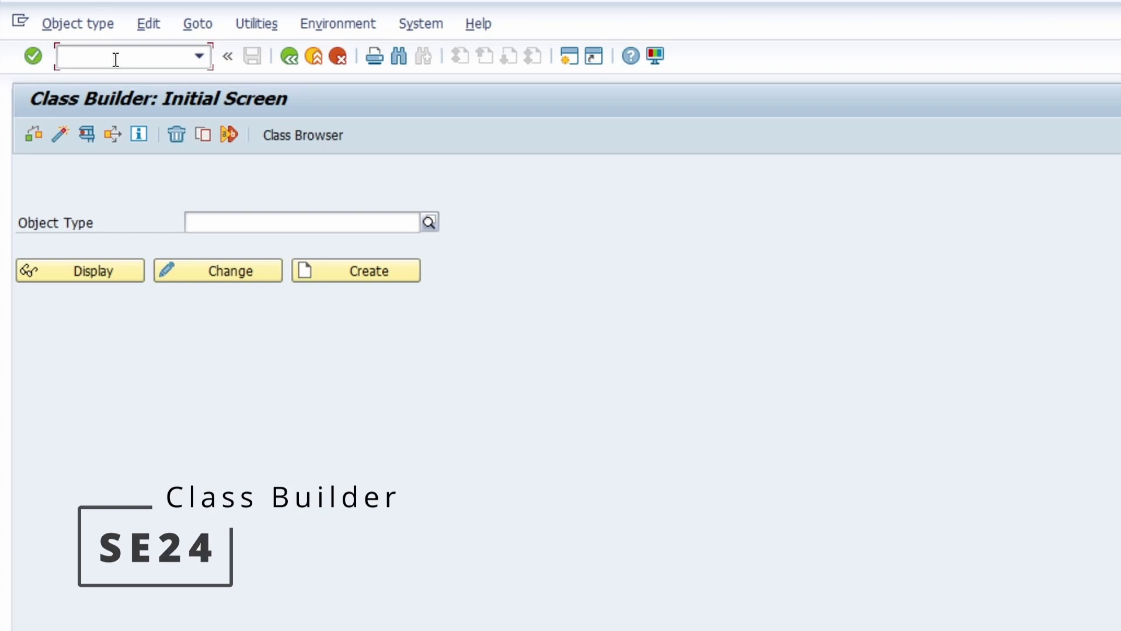
{"action": "type", "text": "/nse37"}
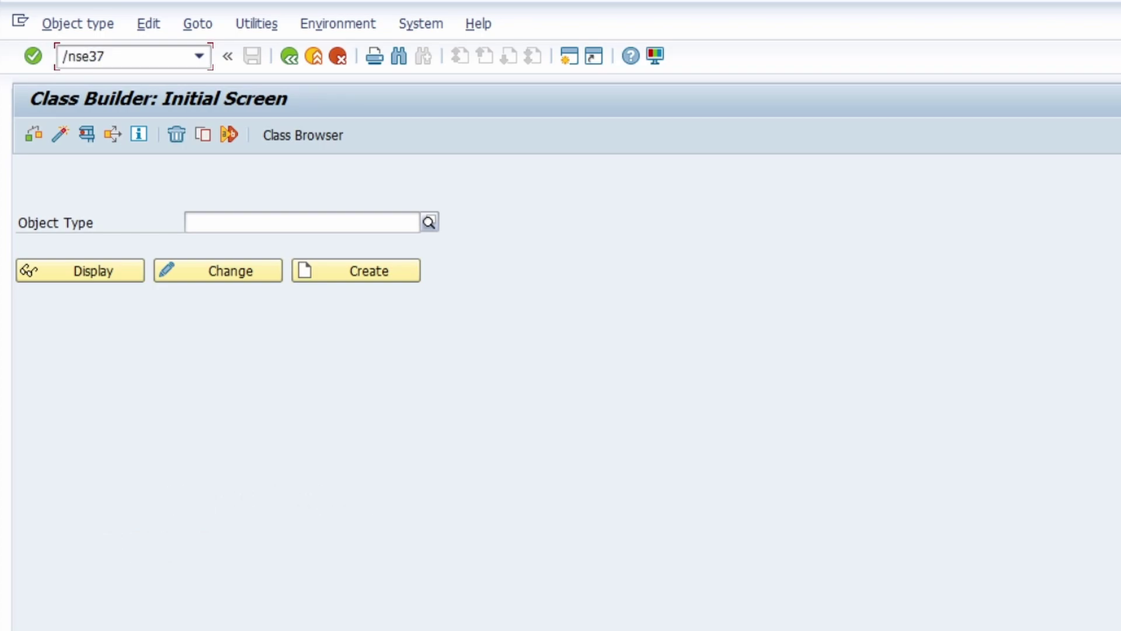
{"action": "key", "text": "Return"}
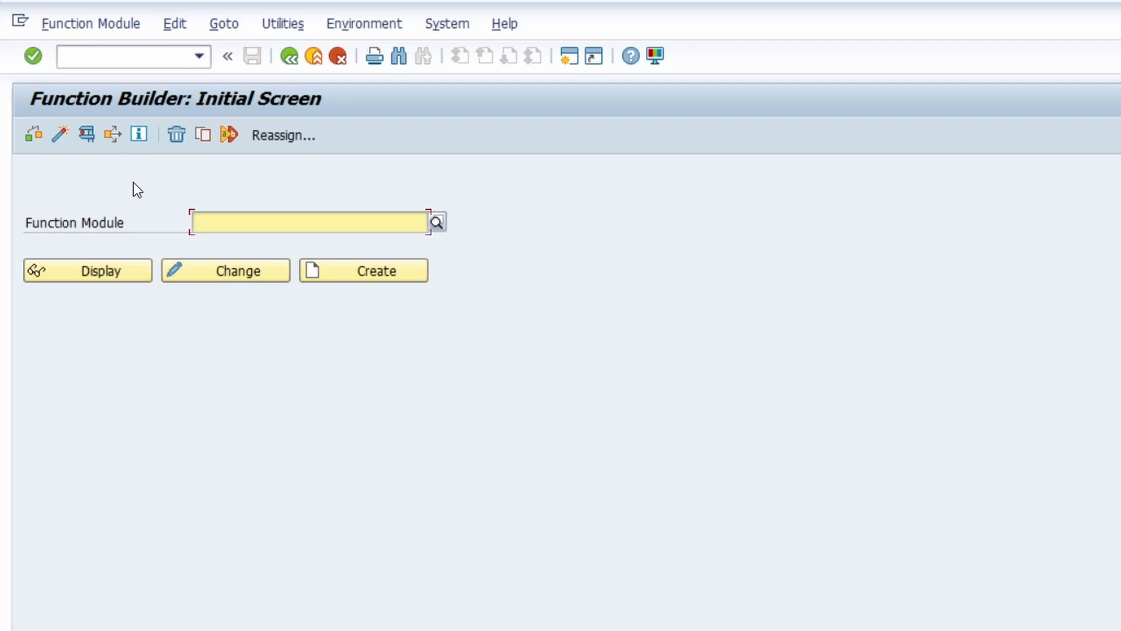
{"action": "left_click", "coordinate": [130, 59]}
{"action": "type", "text": "/"}
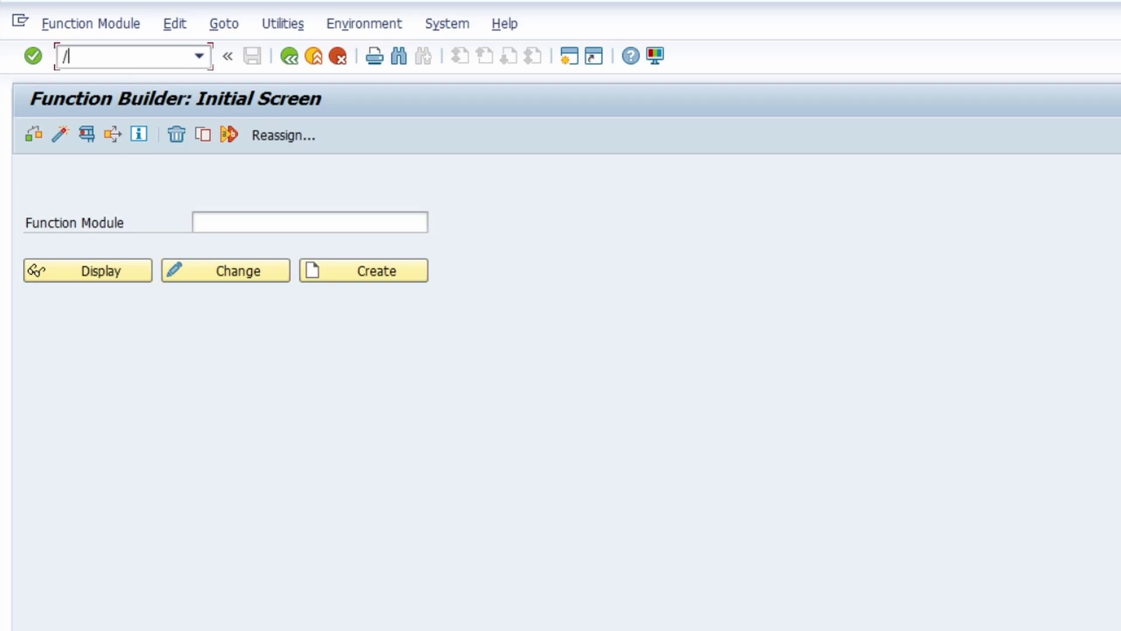
{"action": "type", "text": "nse38"}
{"action": "key", "text": "Return"}
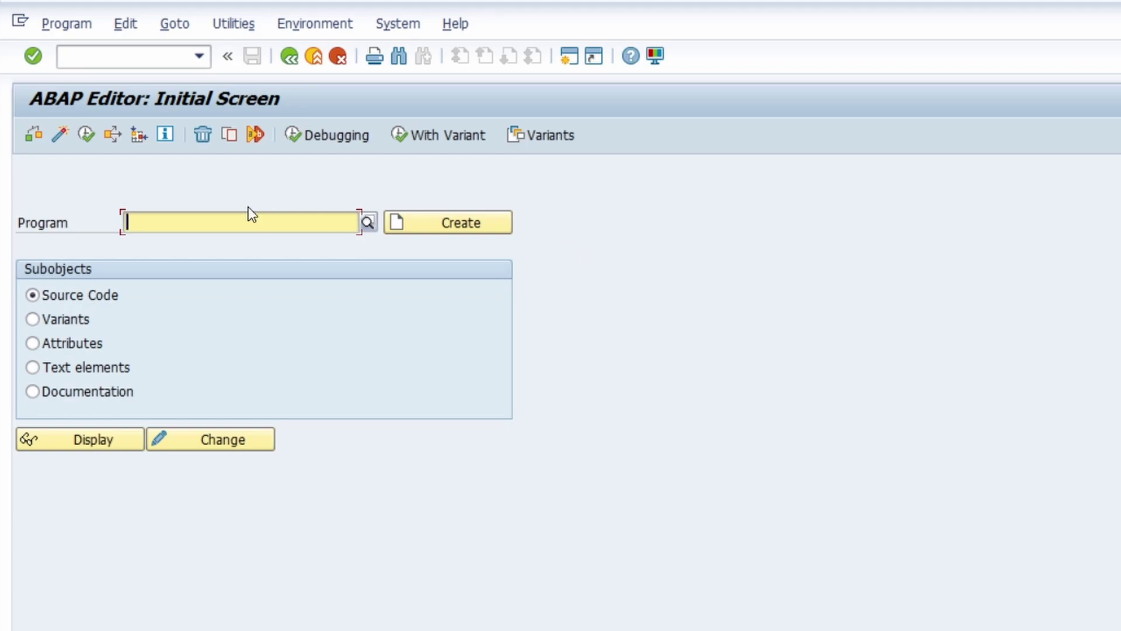
Open the ABAP Splitscreen Editor with /nse39, then type /nse41 as the next command
{"action": "left_click", "coordinate": [118, 62]}
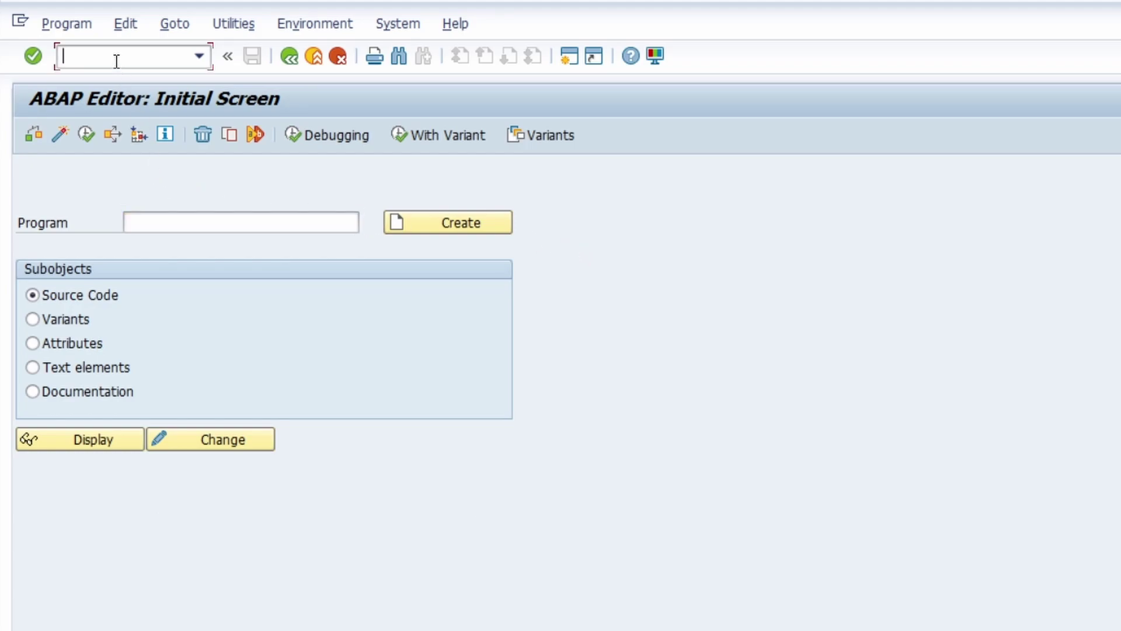
{"action": "type", "text": "/nse39"}
{"action": "key", "text": "Return"}
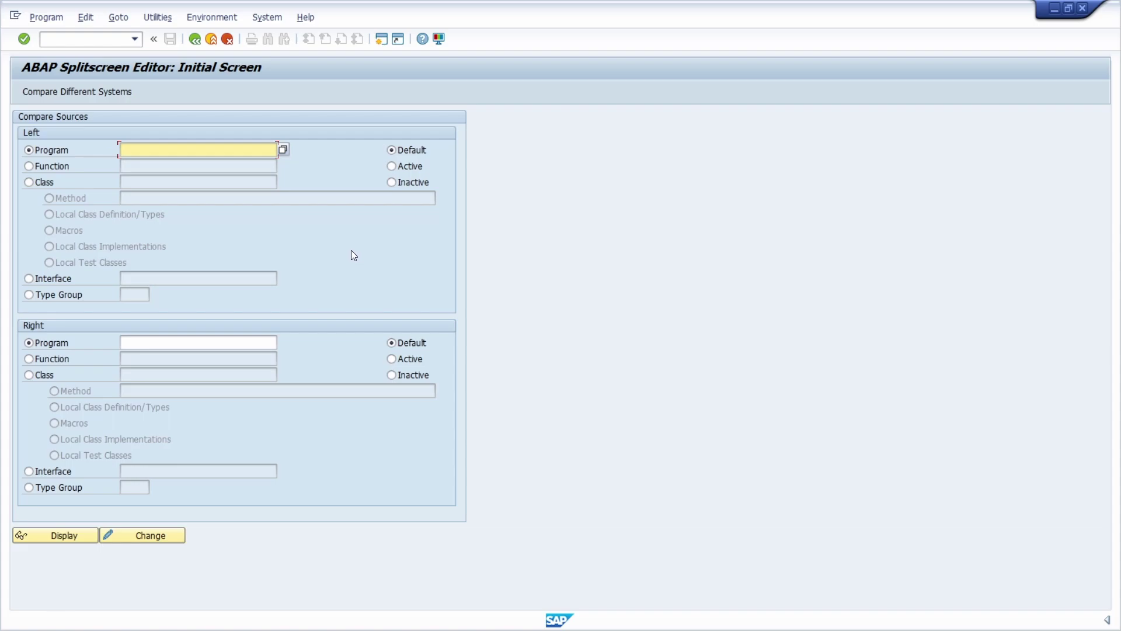
{"action": "left_click", "coordinate": [92, 42]}
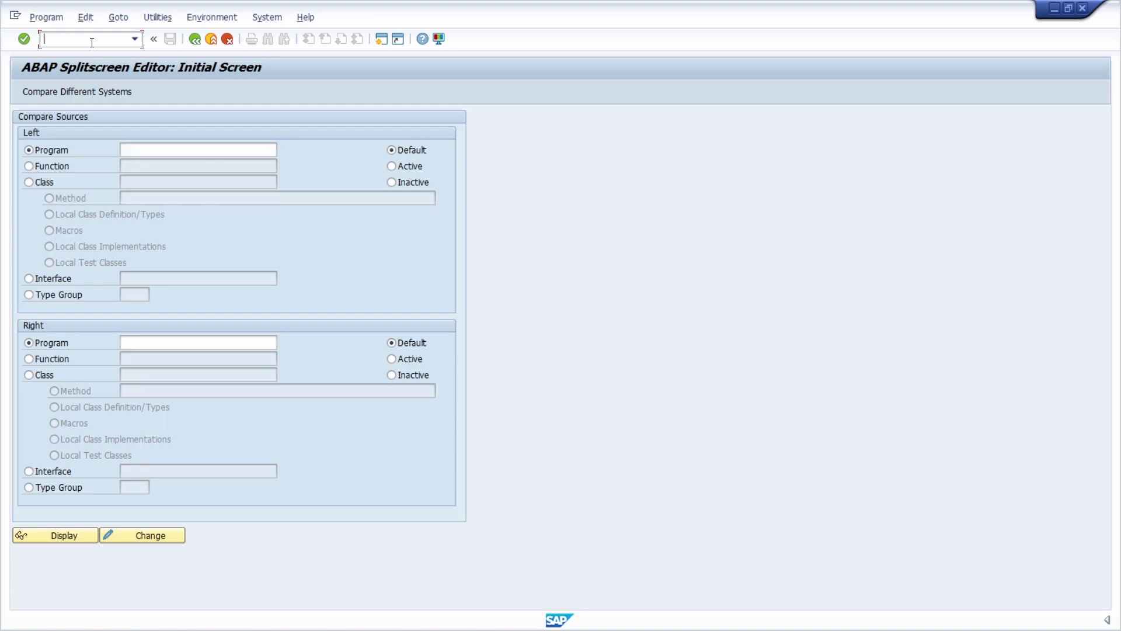
{"action": "type", "text": "/nse41"}
Open the Menu Painter (SE41), then the Screen Painter (SE51)
{"action": "key", "text": "Return"}
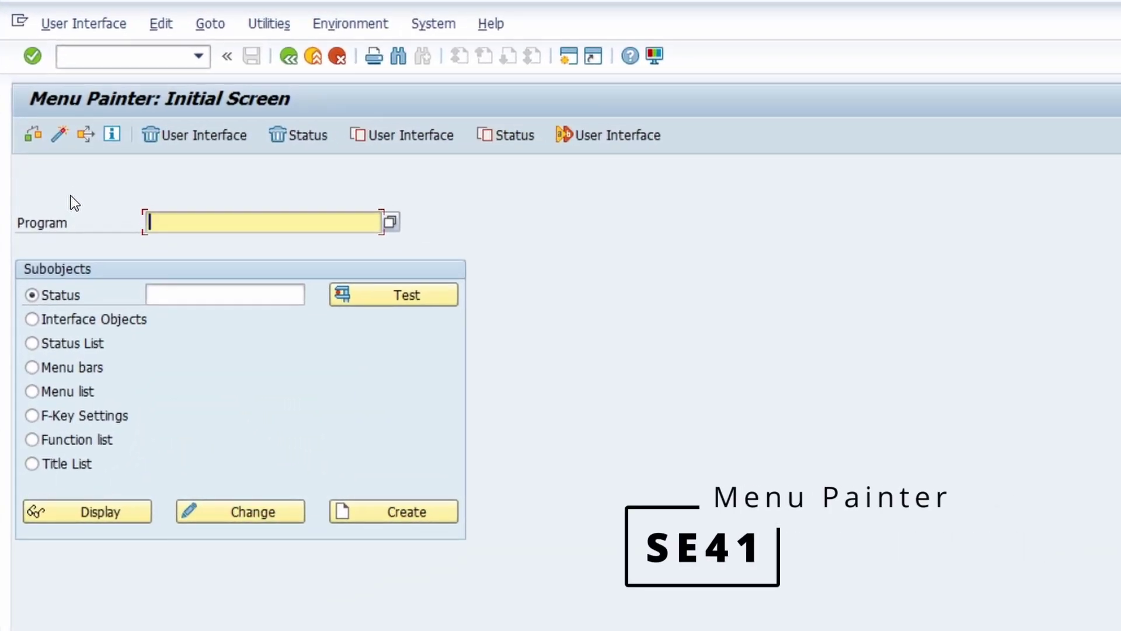
{"action": "left_click", "coordinate": [94, 56]}
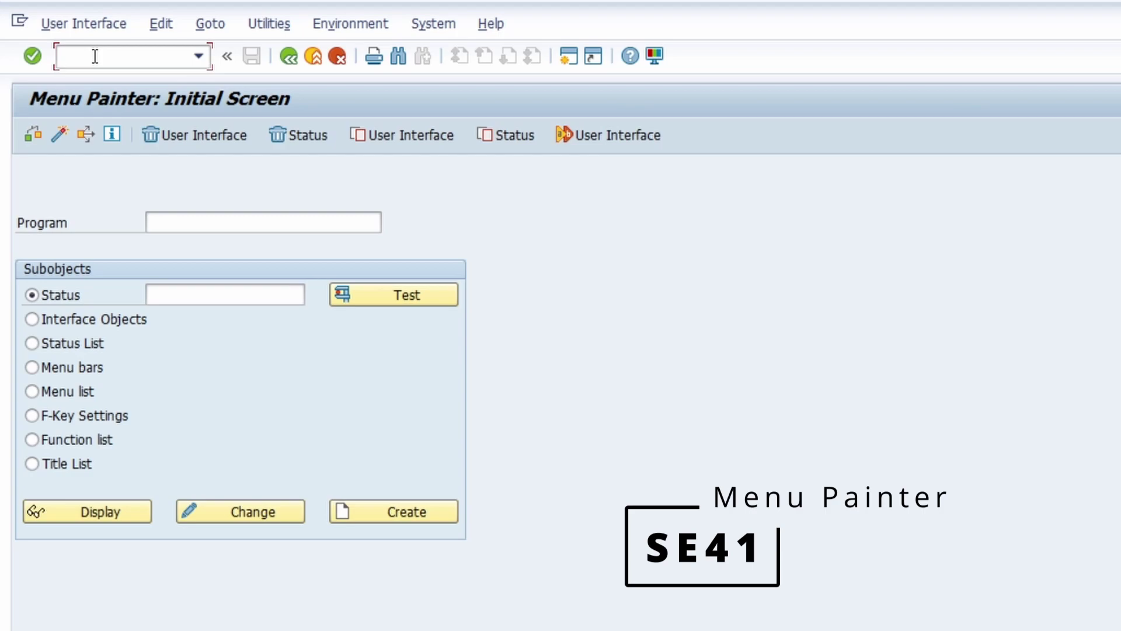
{"action": "type", "text": "/nse51"}
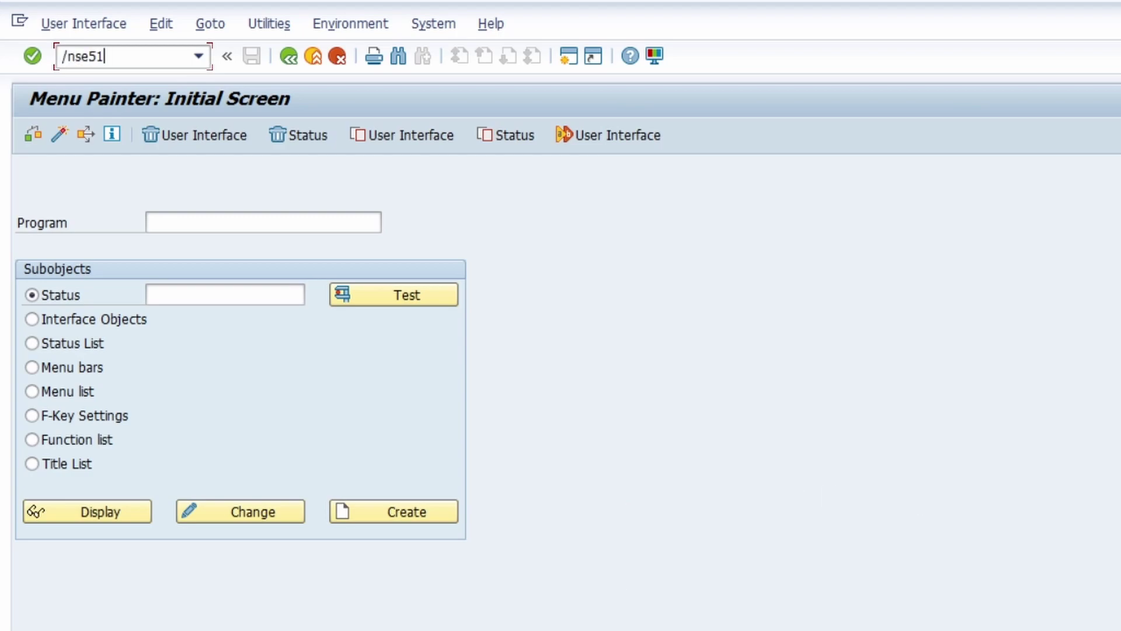
{"action": "key", "text": "Return"}
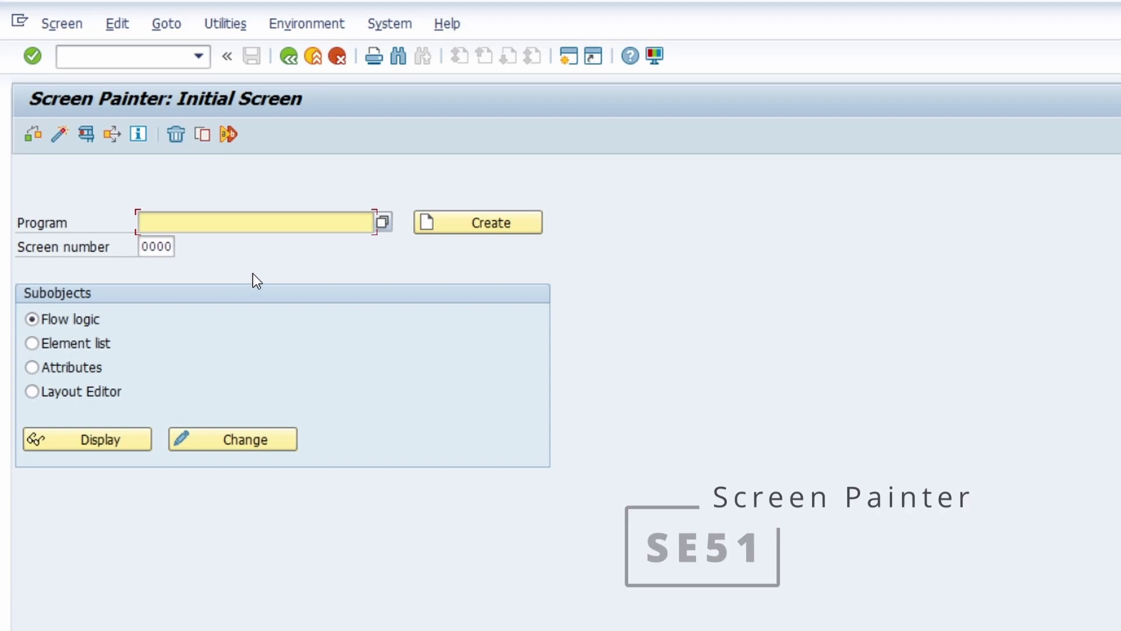
Open the table maintenance generator (SE54), then the Form Painter (SE71)
{"action": "left_click", "coordinate": [130, 62]}
{"action": "type", "text": "/nse"}
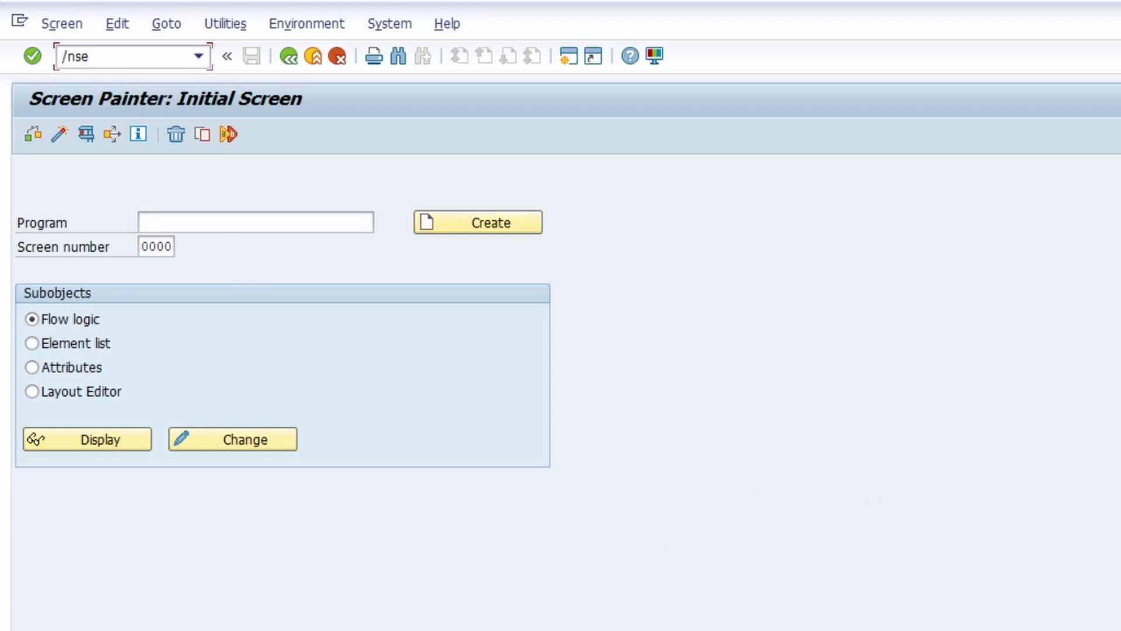
{"action": "type", "text": "54"}
{"action": "key", "text": "Return"}
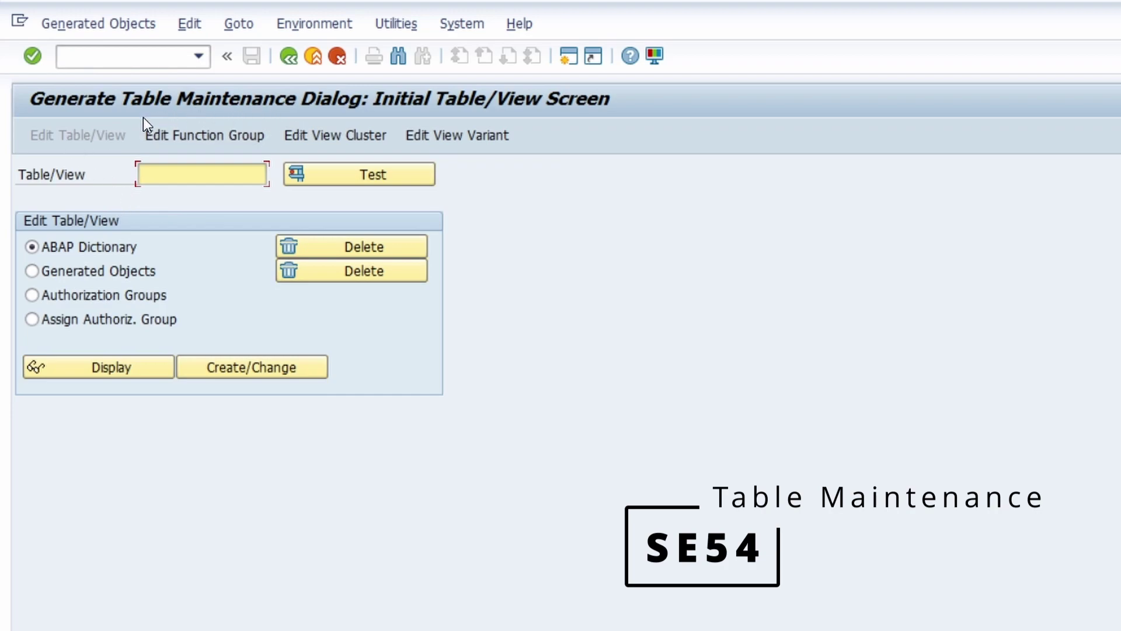
{"action": "left_click", "coordinate": [108, 59]}
{"action": "type", "text": "/nse71"}
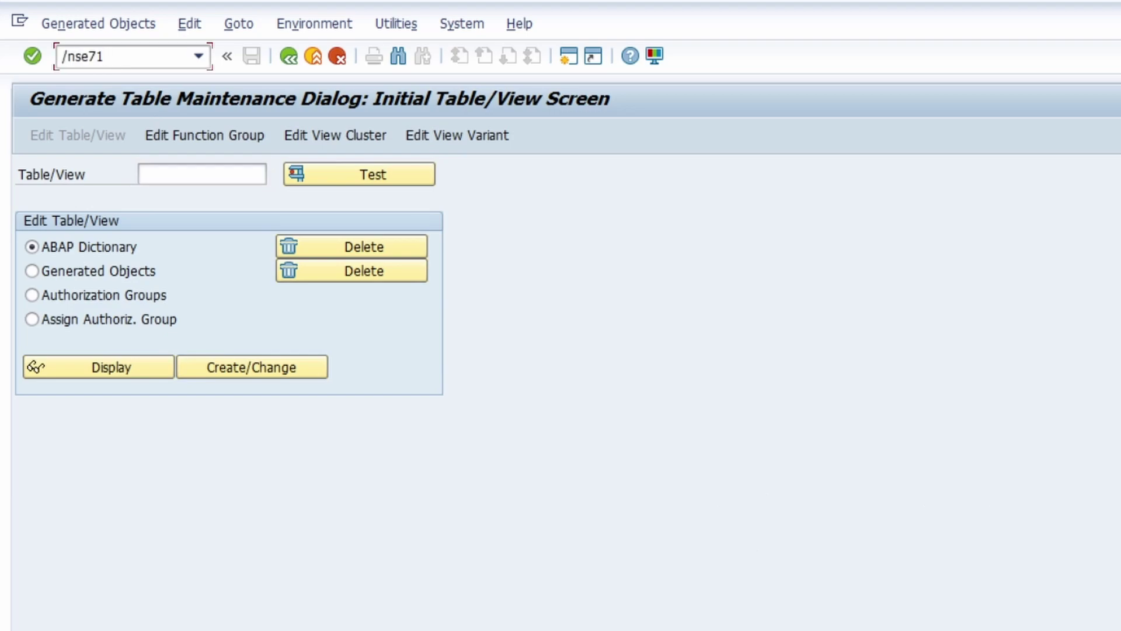
{"action": "key", "text": "Return"}
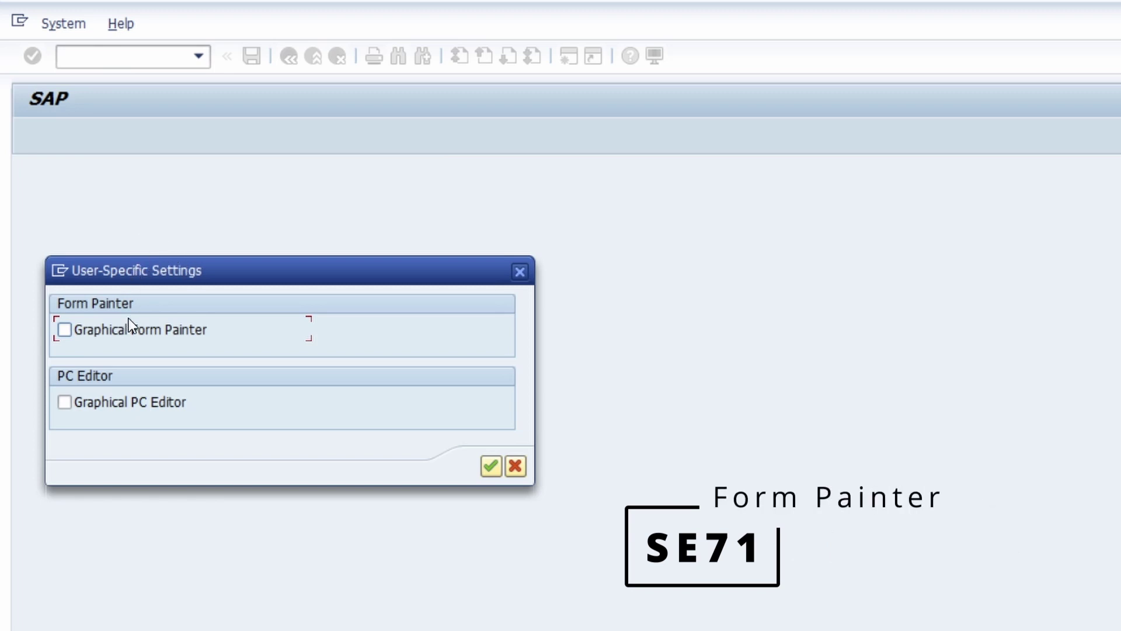
Accept the User-Specific Settings prompt unchanged and type /nse8 as the next command
{"action": "left_click", "coordinate": [492, 468]}
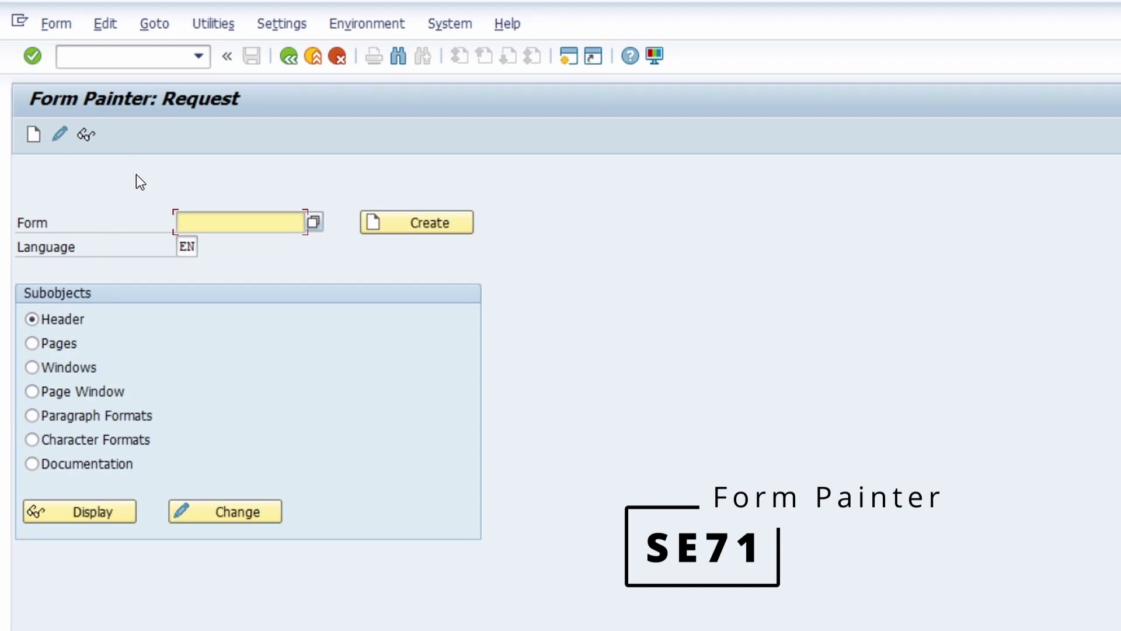
{"action": "left_click", "coordinate": [105, 55]}
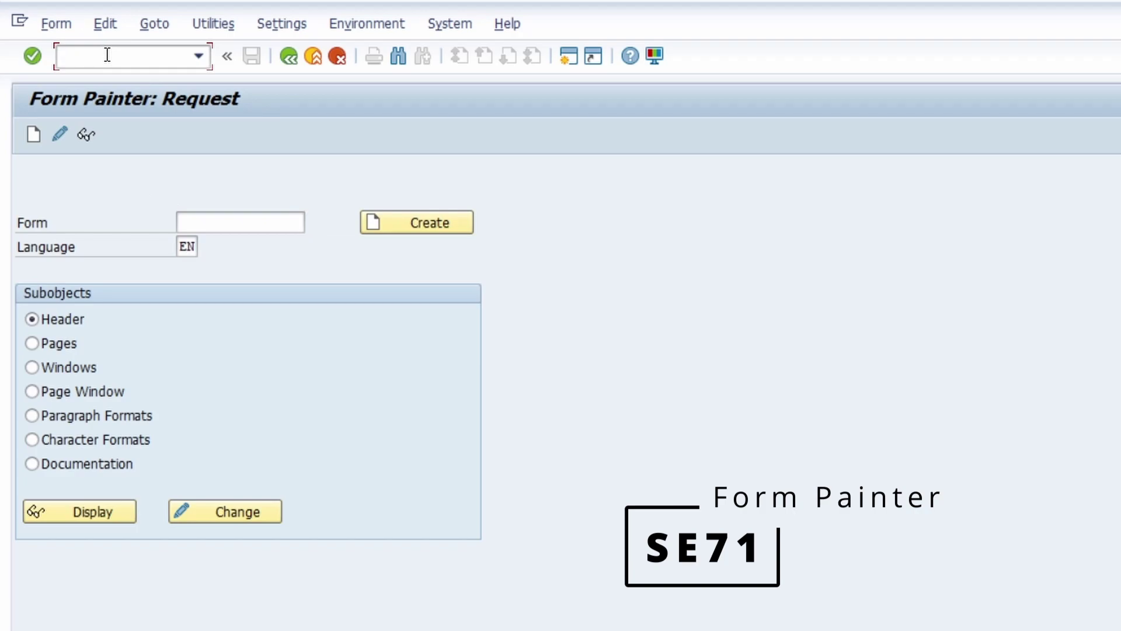
{"action": "type", "text": "/nse80"}
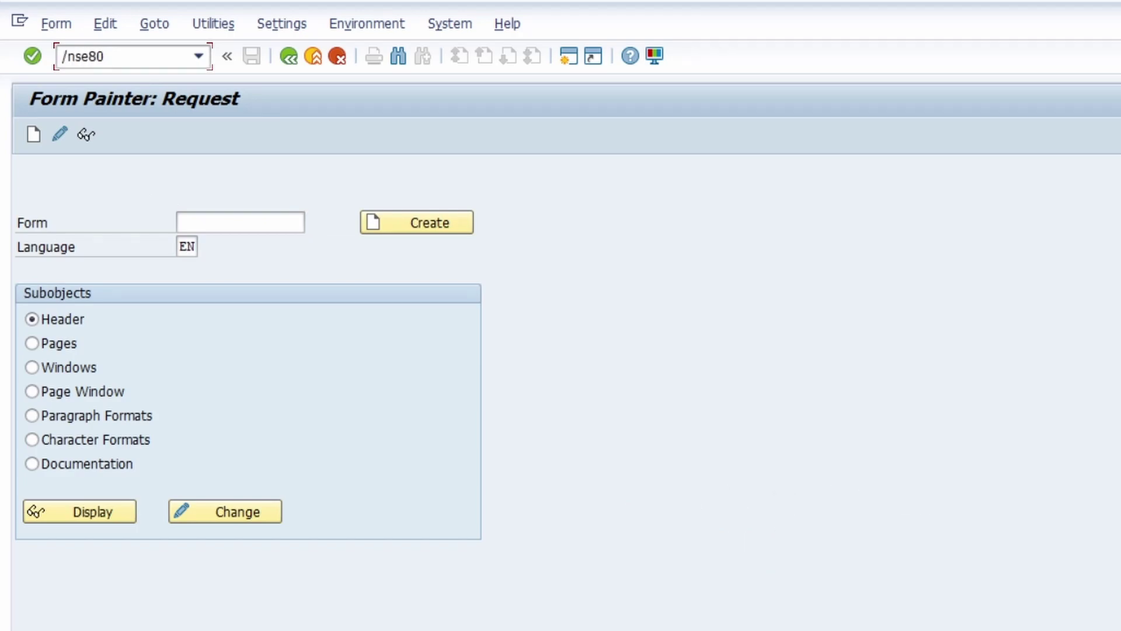
In the Object Navigator, expand Local Objects' Programs folder and display the ZTEST_DEMO source
{"action": "key", "text": "Return"}
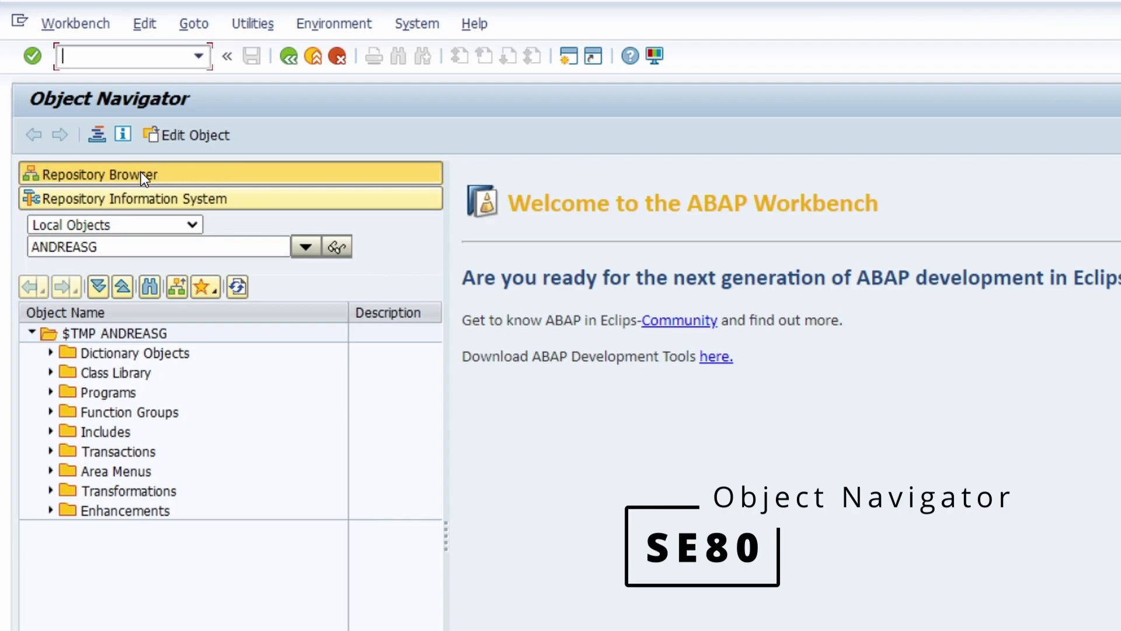
{"action": "left_click", "coordinate": [192, 225]}
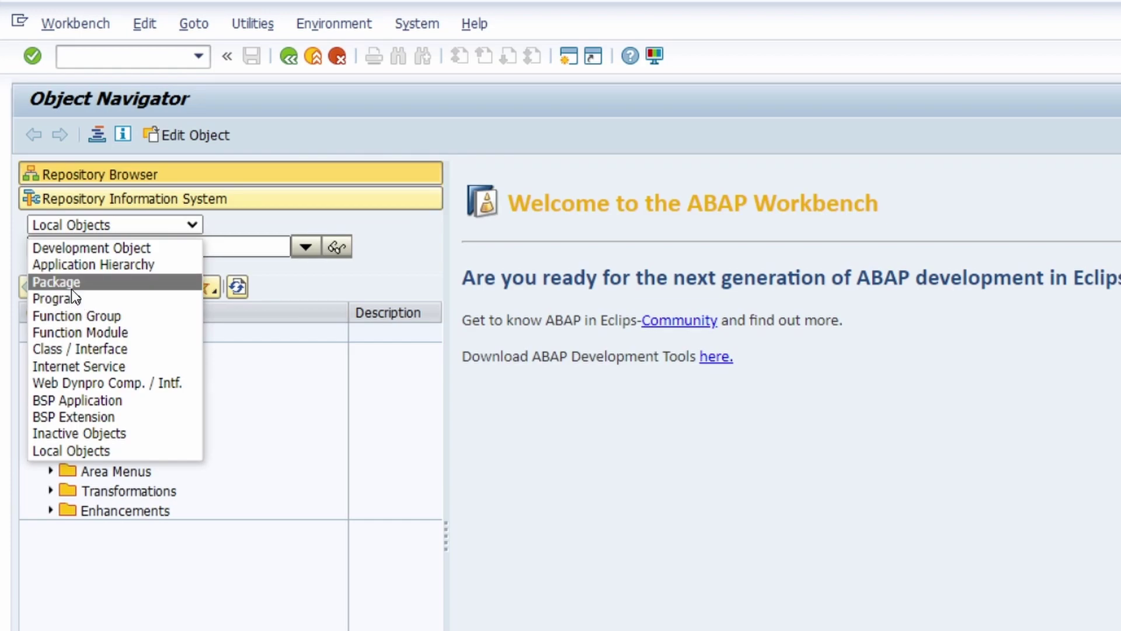
{"action": "left_click", "coordinate": [322, 584]}
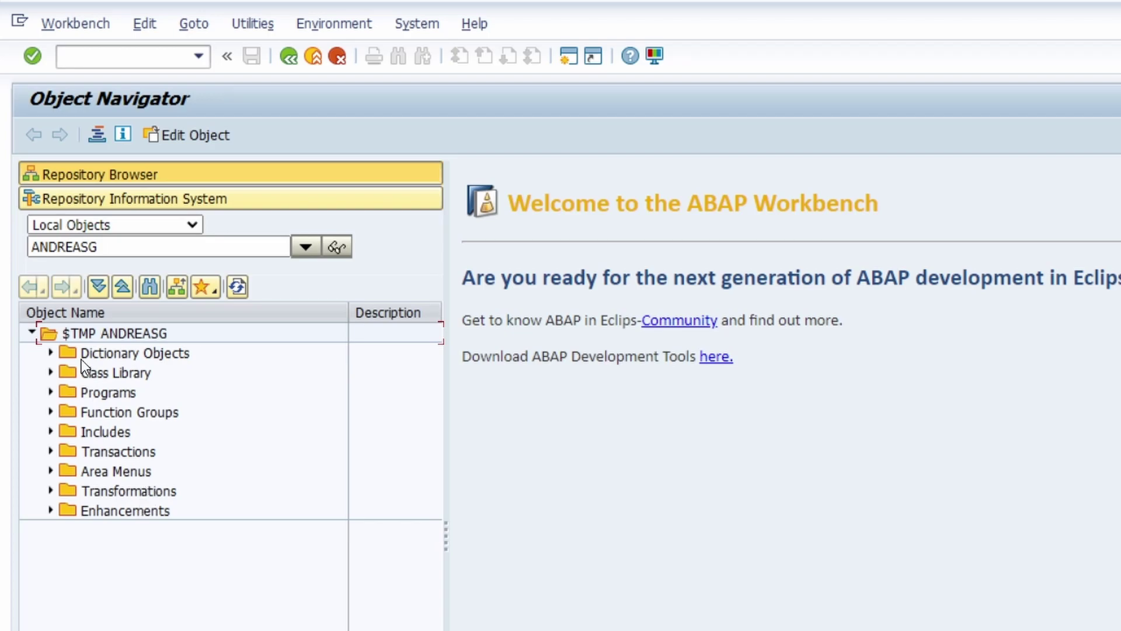
{"action": "left_click", "coordinate": [50, 393]}
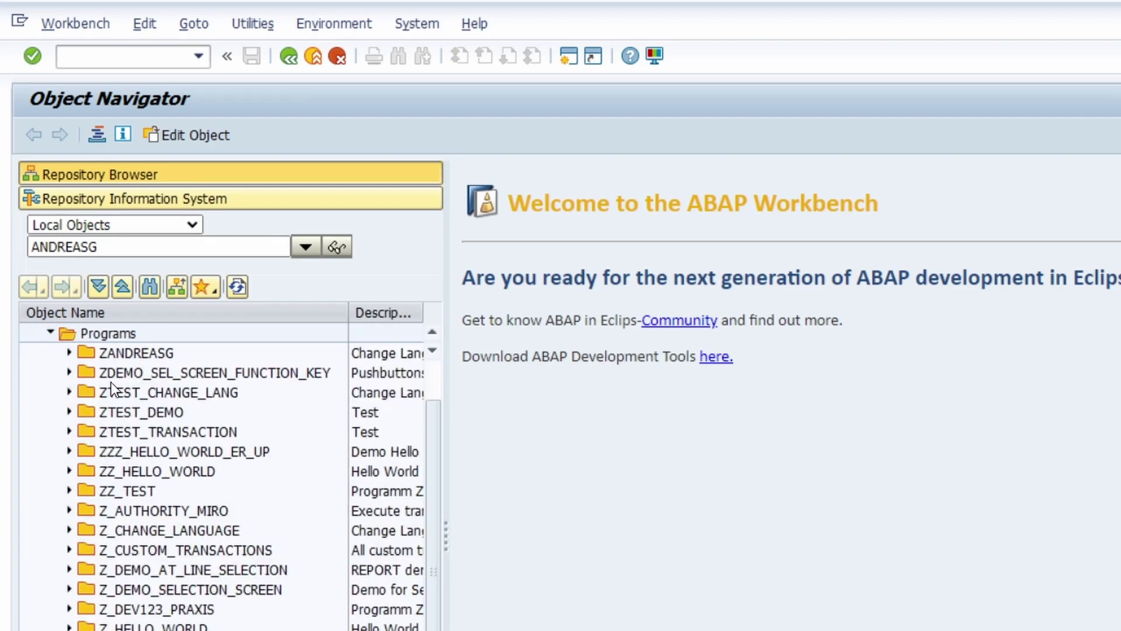
{"action": "double_click", "coordinate": [114, 412]}
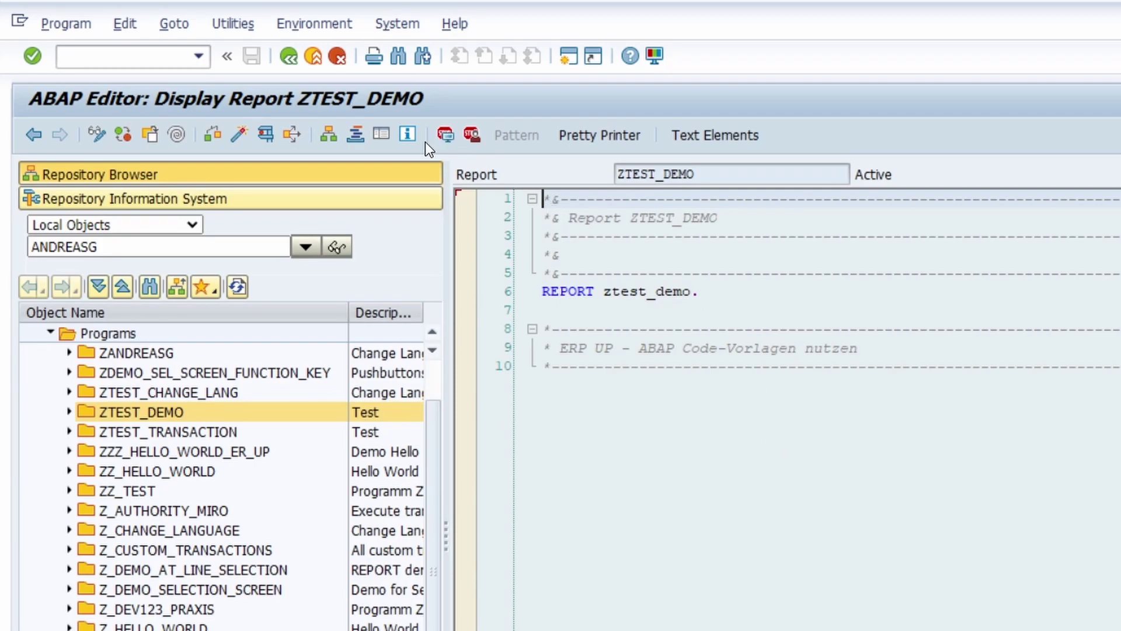
{"action": "left_click", "coordinate": [136, 57]}
Open Message Maintenance with /nse91, then the Extended Program Check with /nslin
{"action": "type", "text": "/nse91"}
{"action": "key", "text": "Return"}
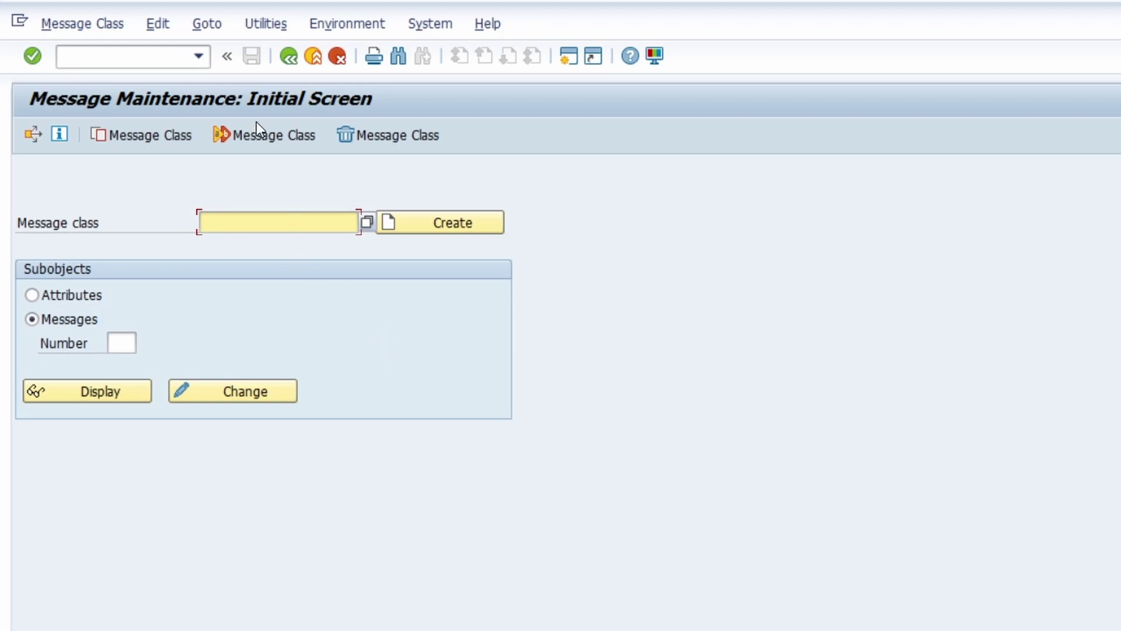
{"action": "left_click", "coordinate": [138, 53]}
{"action": "type", "text": "/n"}
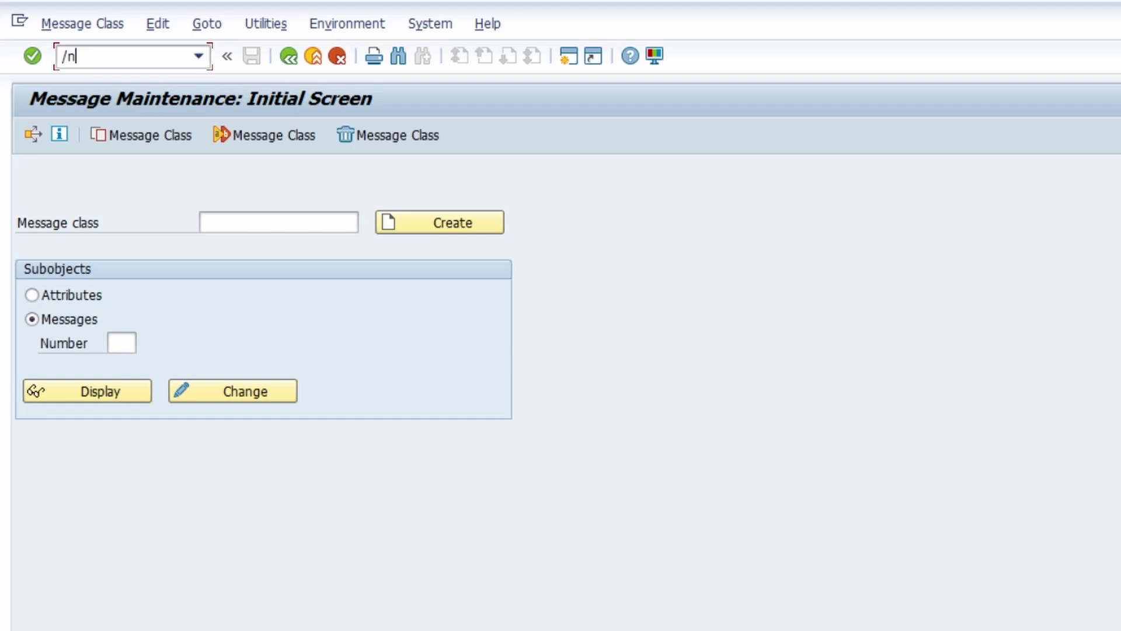
{"action": "type", "text": "slin"}
{"action": "key", "text": "Return"}
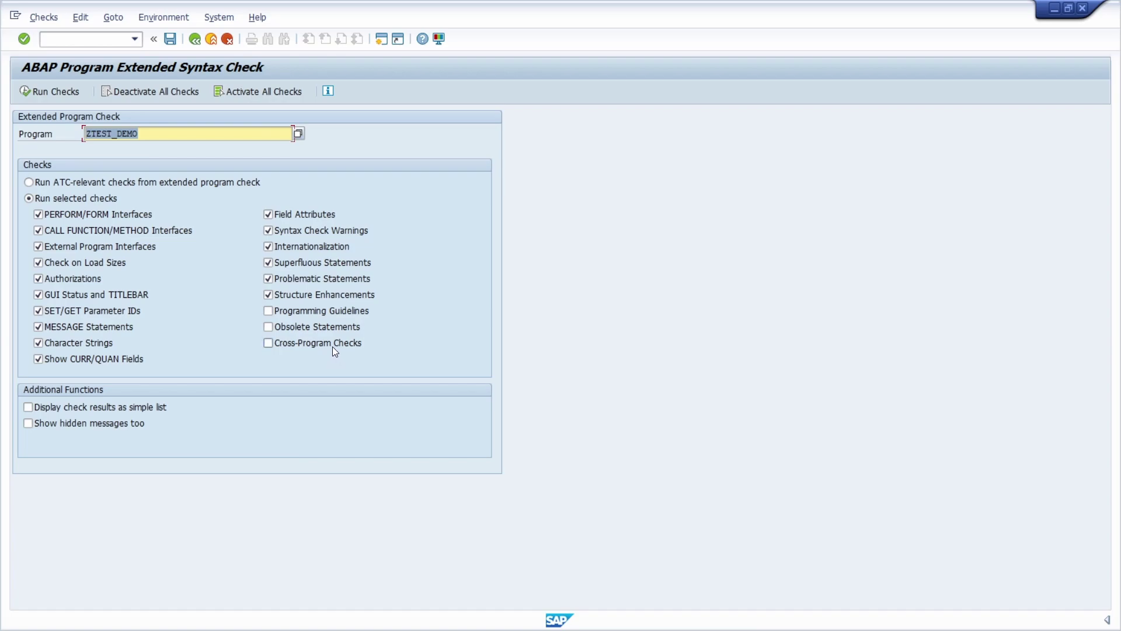
Enter /nsm12 as the next command in the command field
{"action": "left_click", "coordinate": [99, 39]}
{"action": "type", "text": "/nsm12"}
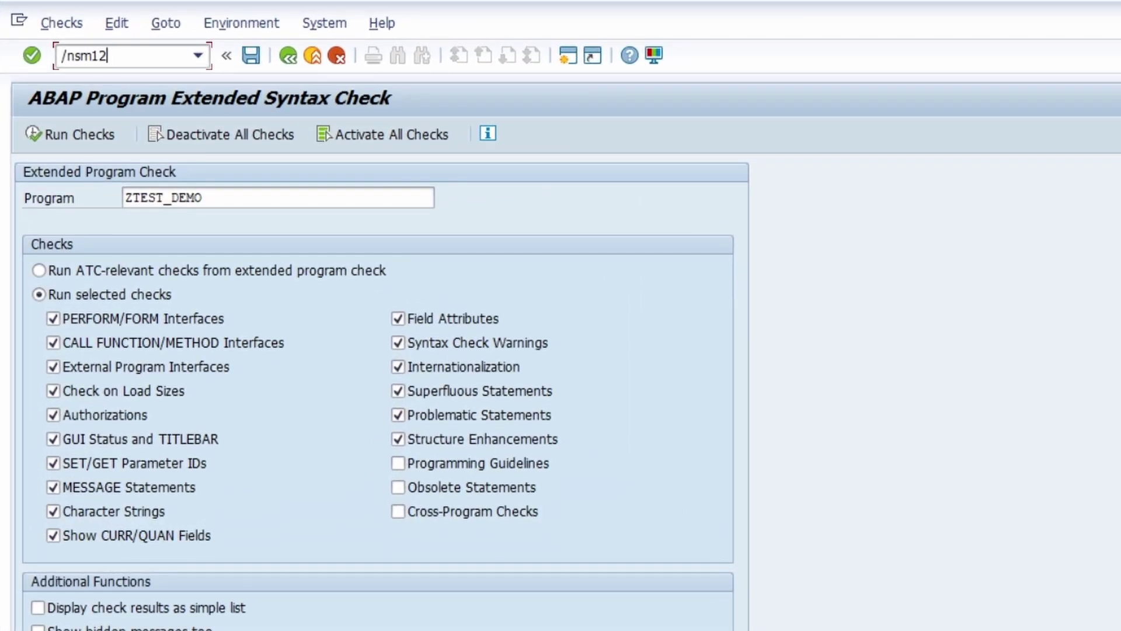
Open Select Lock Entries (SM12) for client 400 and check the lock argument and user name filters
{"action": "key", "text": "Return"}
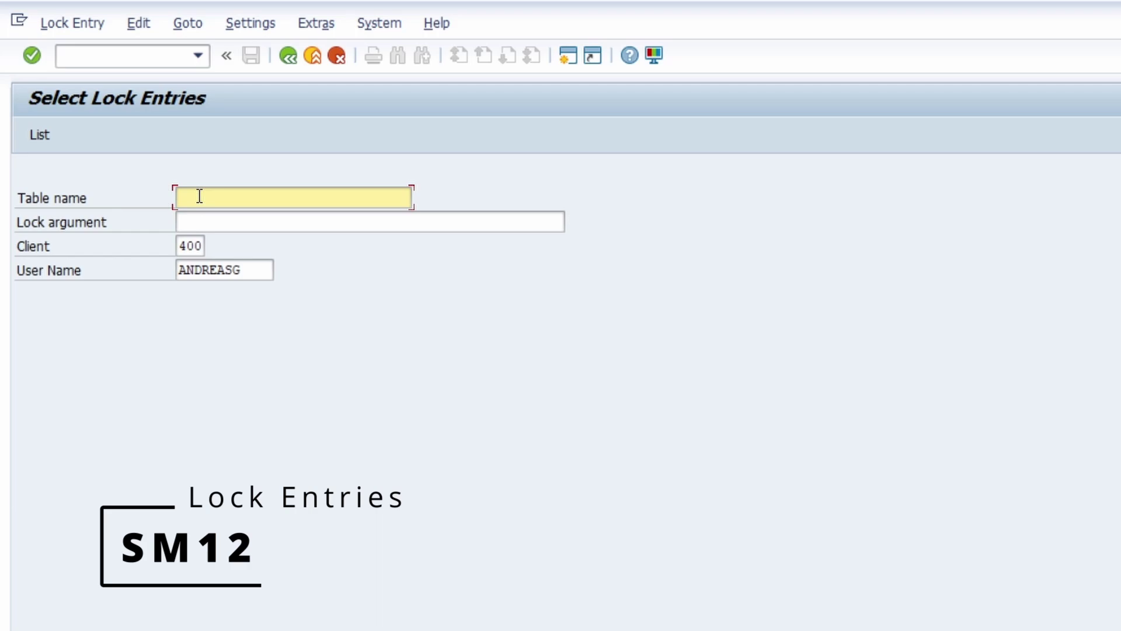
{"action": "left_click", "coordinate": [207, 224]}
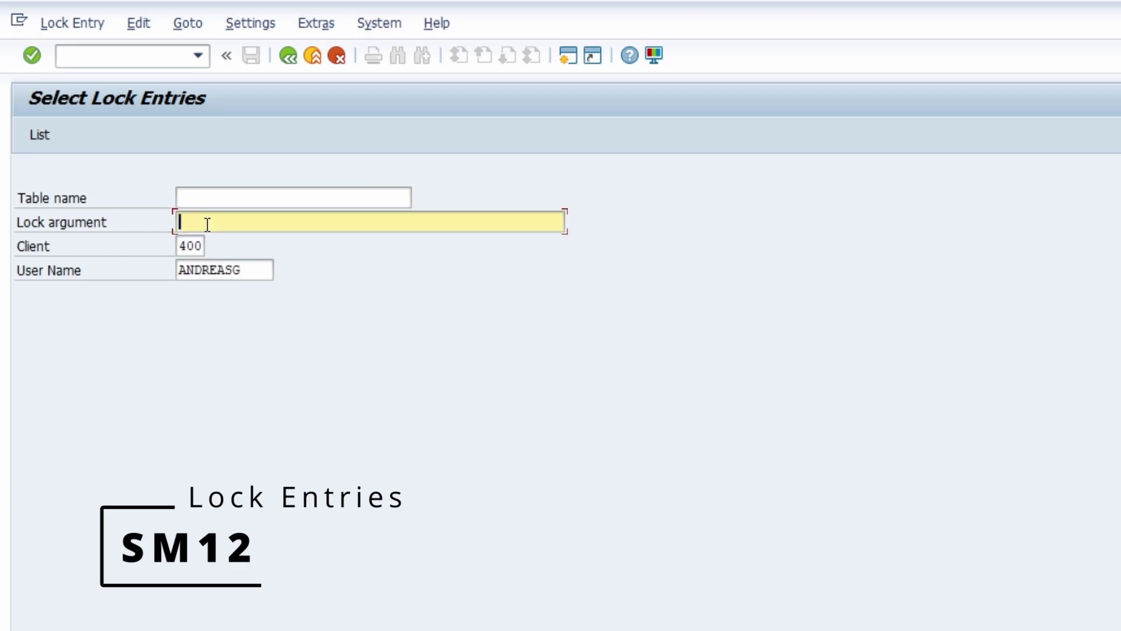
{"action": "double_click", "coordinate": [246, 277]}
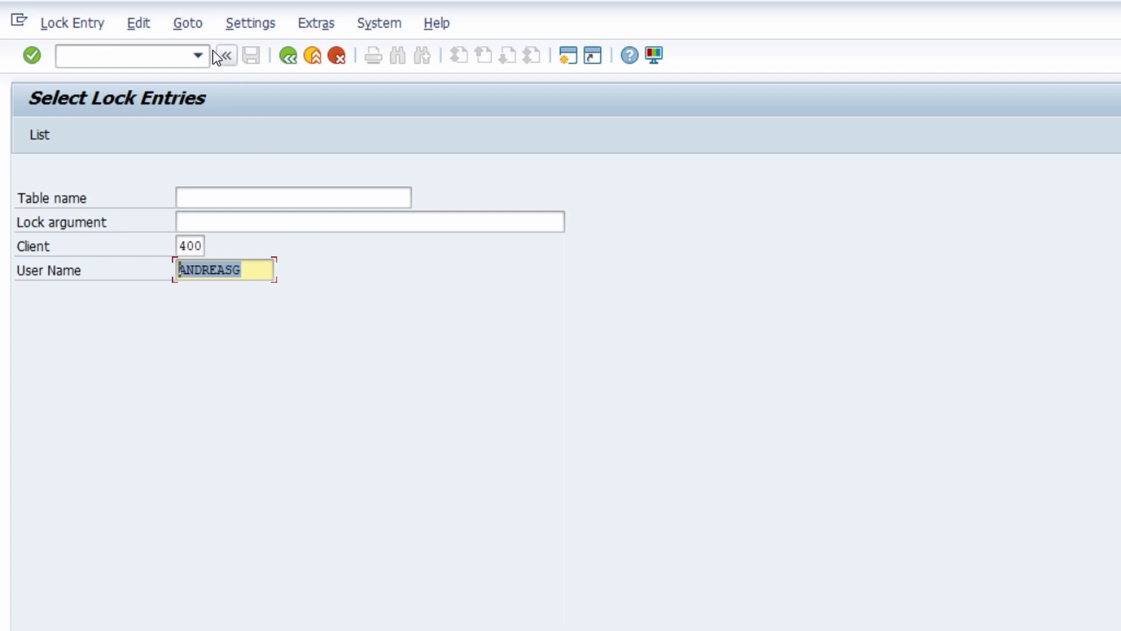
{"action": "left_click", "coordinate": [116, 63]}
Open Edit Table Views with /nsm30, then try Smart Forms with the mistyped /nmartforms
{"action": "type", "text": "/nsm30"}
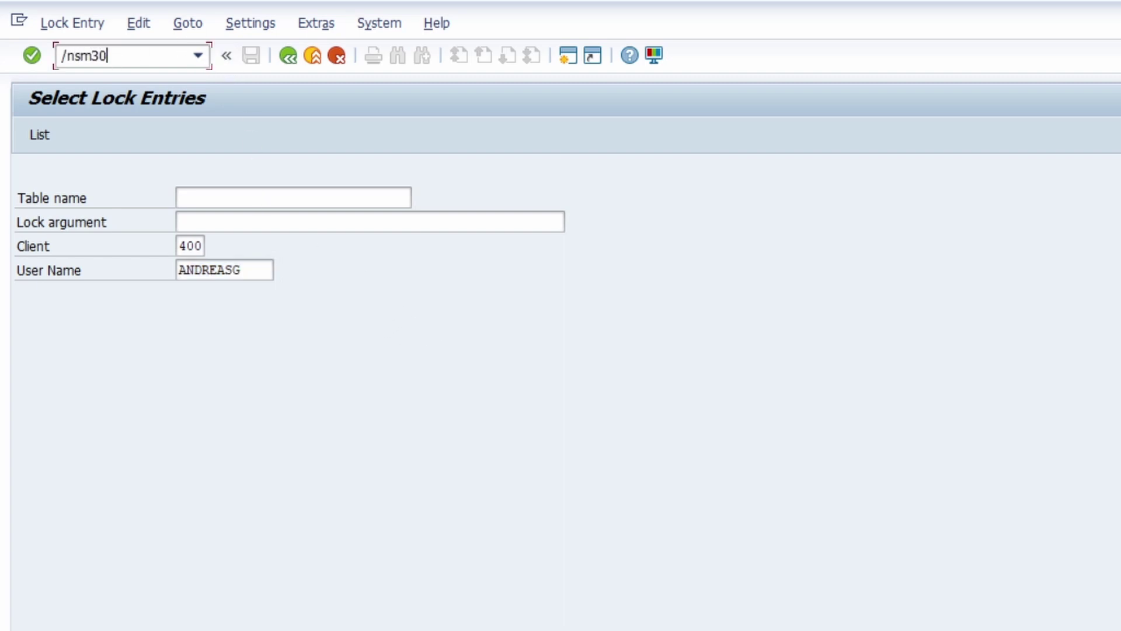
{"action": "key", "text": "Return"}
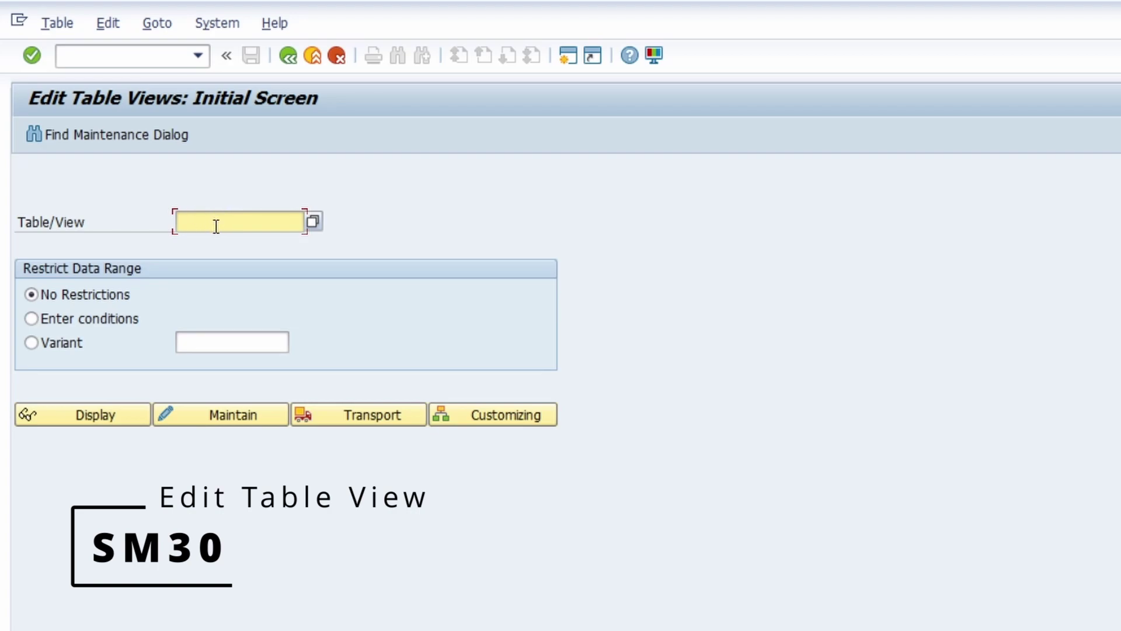
{"action": "left_click", "coordinate": [110, 61]}
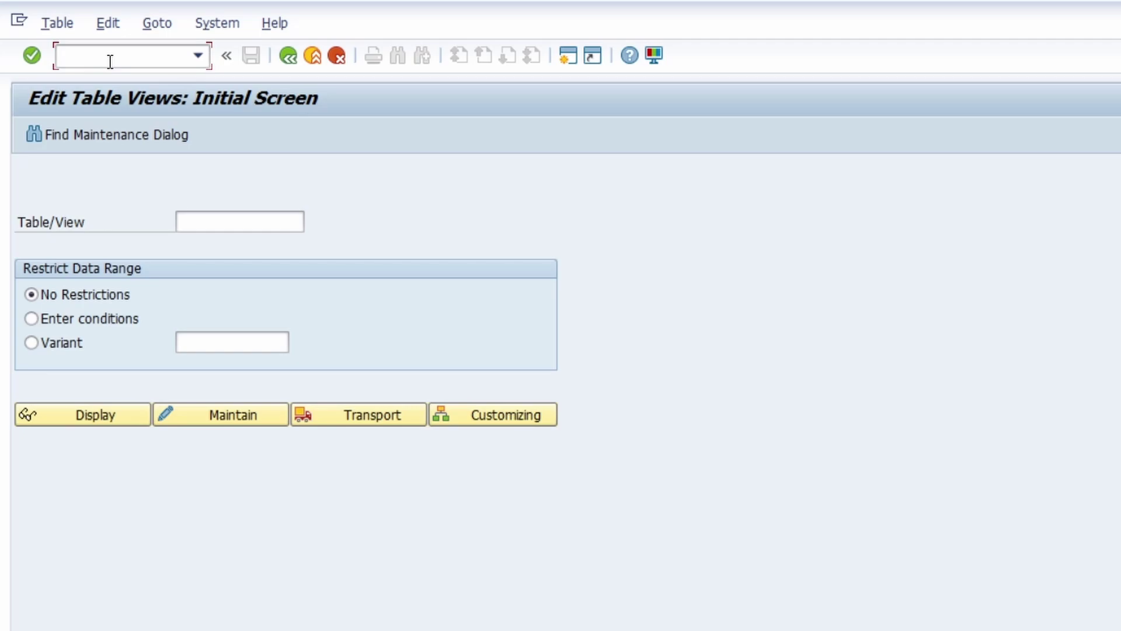
{"action": "type", "text": "/nmartforms"}
{"action": "key", "text": "Return"}
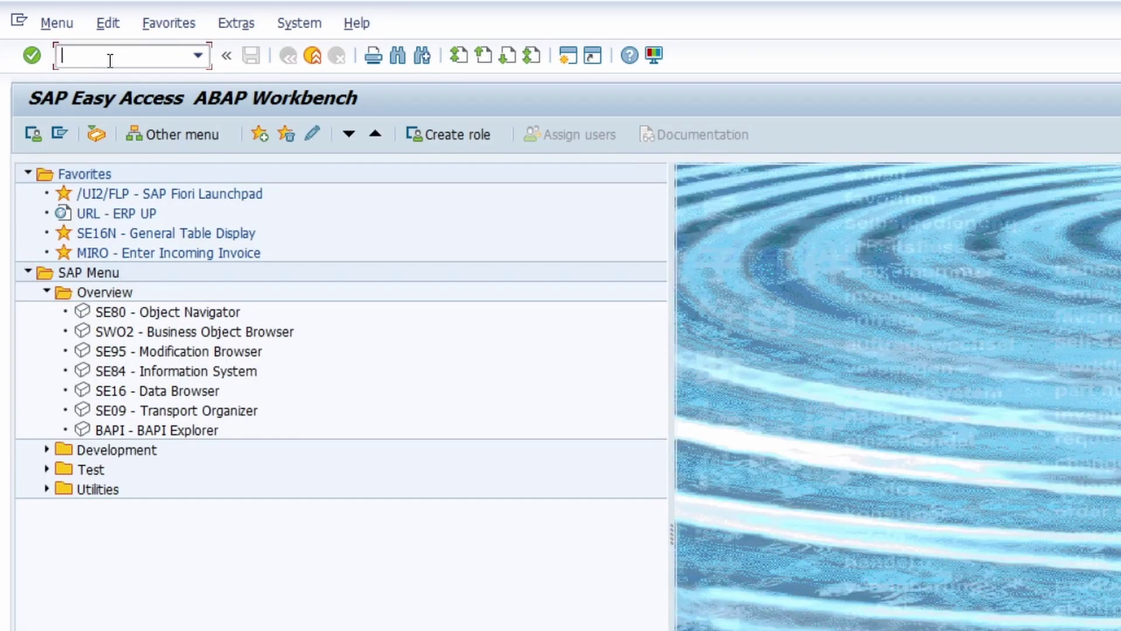
Run SMARTFORMS, SMOD and ST22 in turn, ending on the ABAP Runtime Errors overview
{"action": "type", "text": "/nsmartforms"}
{"action": "key", "text": "Return"}
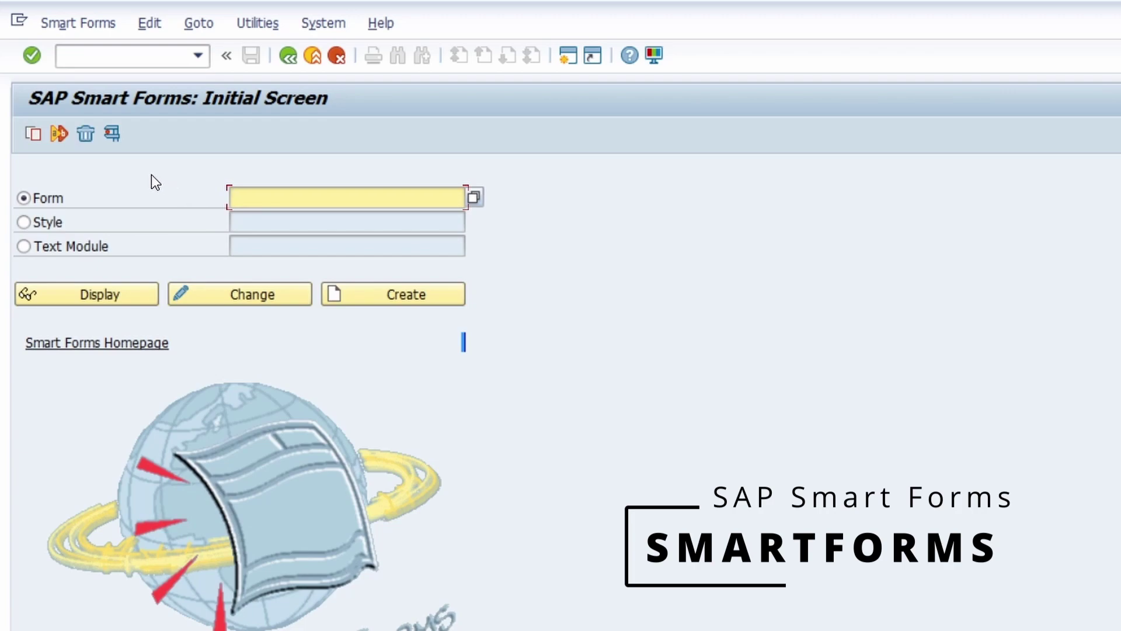
{"action": "left_click", "coordinate": [118, 59]}
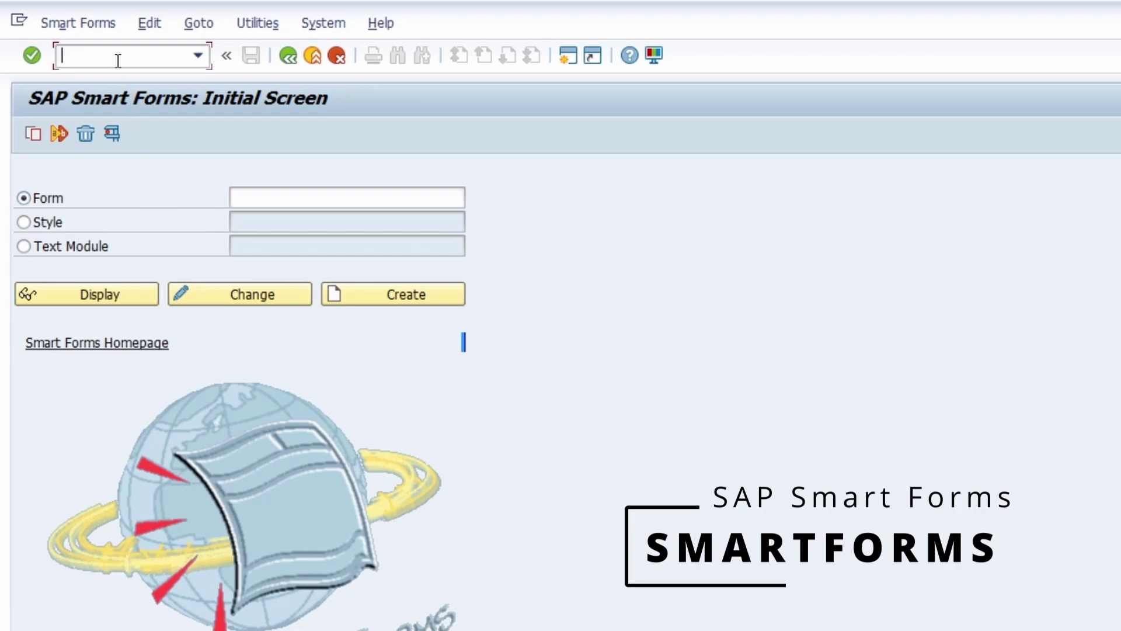
{"action": "type", "text": "/n"}
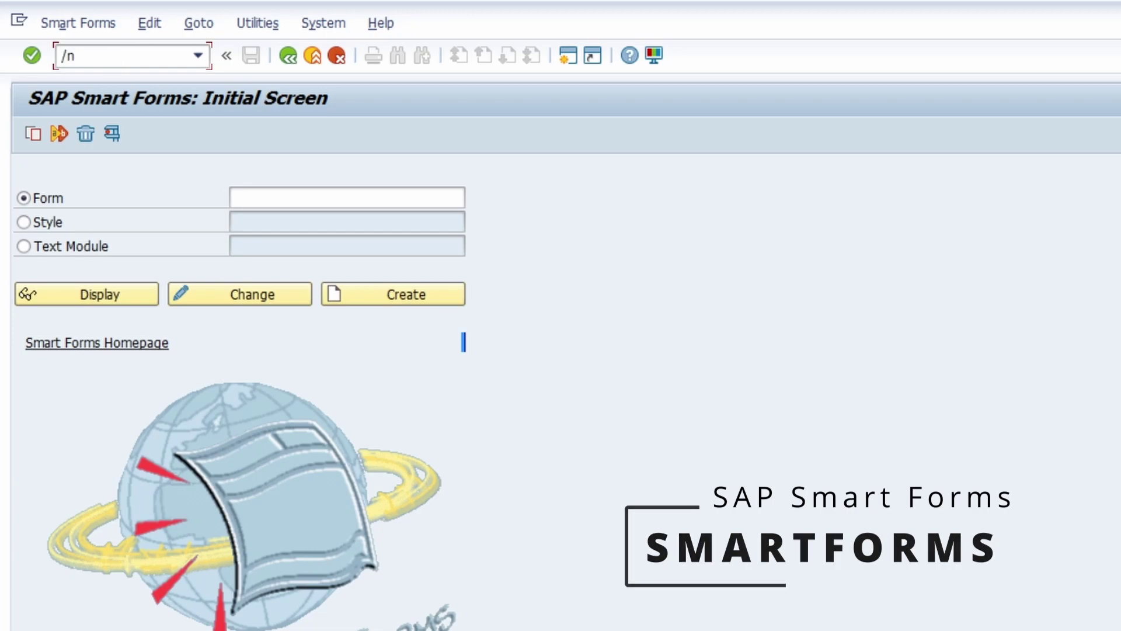
{"action": "type", "text": "smod"}
{"action": "key", "text": "Return"}
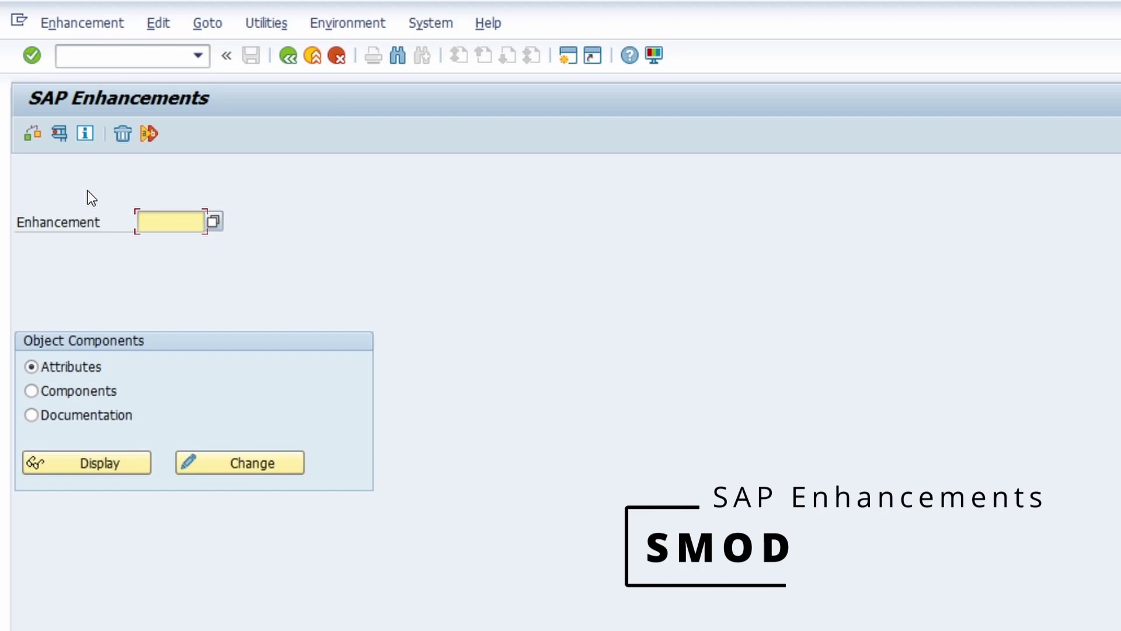
{"action": "left_click", "coordinate": [102, 54]}
{"action": "type", "text": "/nst22"}
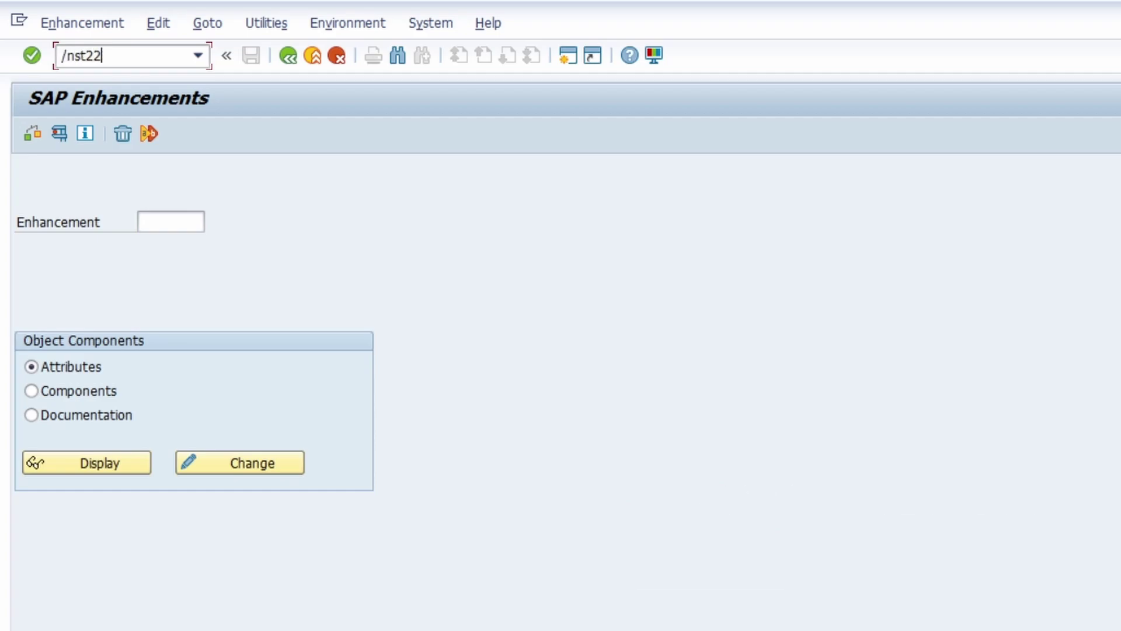
{"action": "key", "text": "Return"}
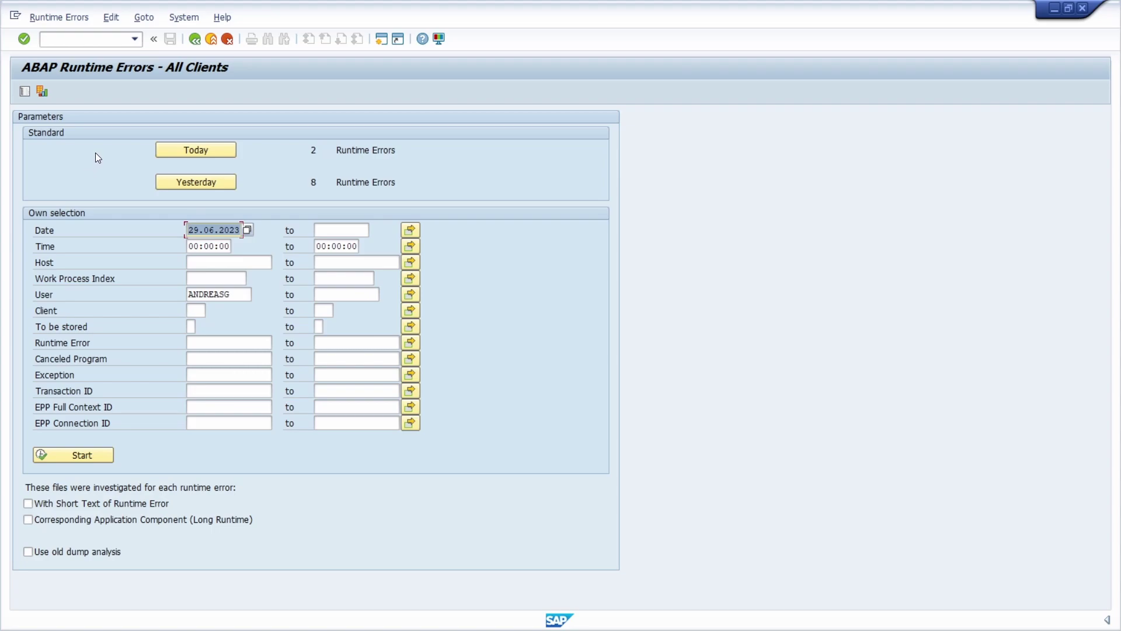
After reviewing the runtime errors (2 today, 8 yesterday), enter /nstyle_guide as the next transaction
{"action": "left_click", "coordinate": [70, 40]}
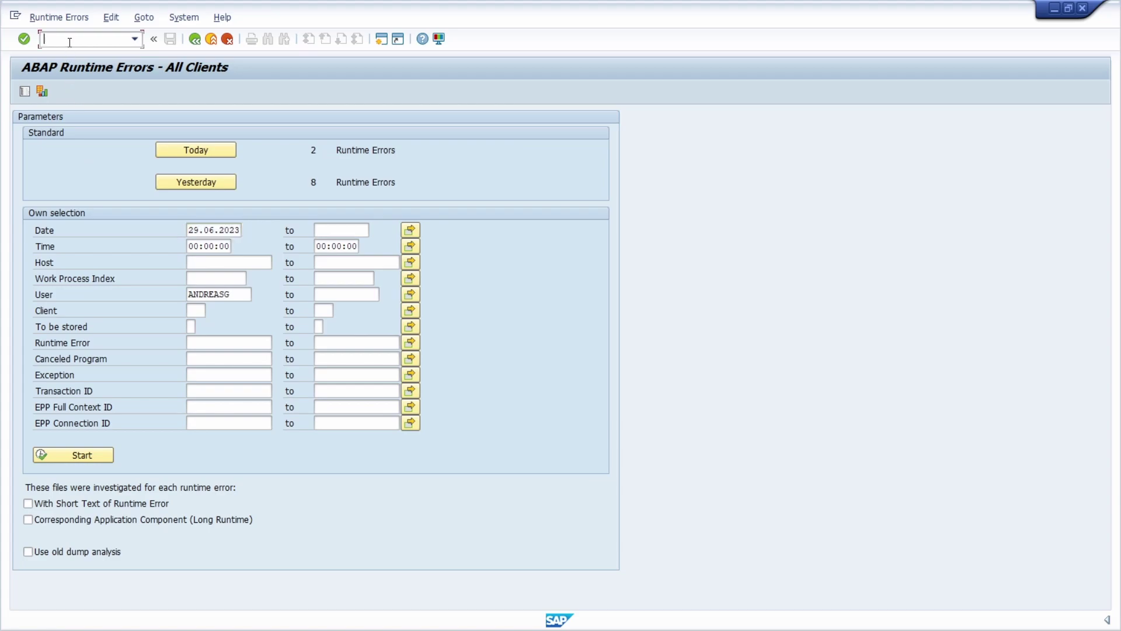
{"action": "type", "text": "/nstyle_guide"}
Show the Style Guide check boxes page, then enter /nswo1 as the next transaction
{"action": "key", "text": "Return"}
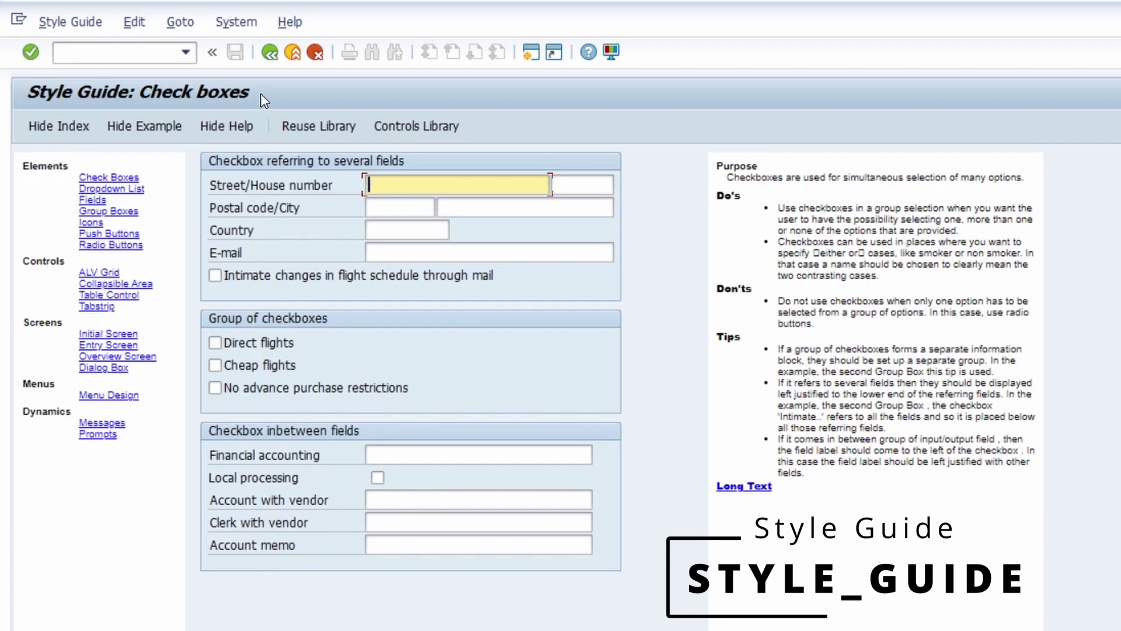
{"action": "left_click", "coordinate": [105, 52]}
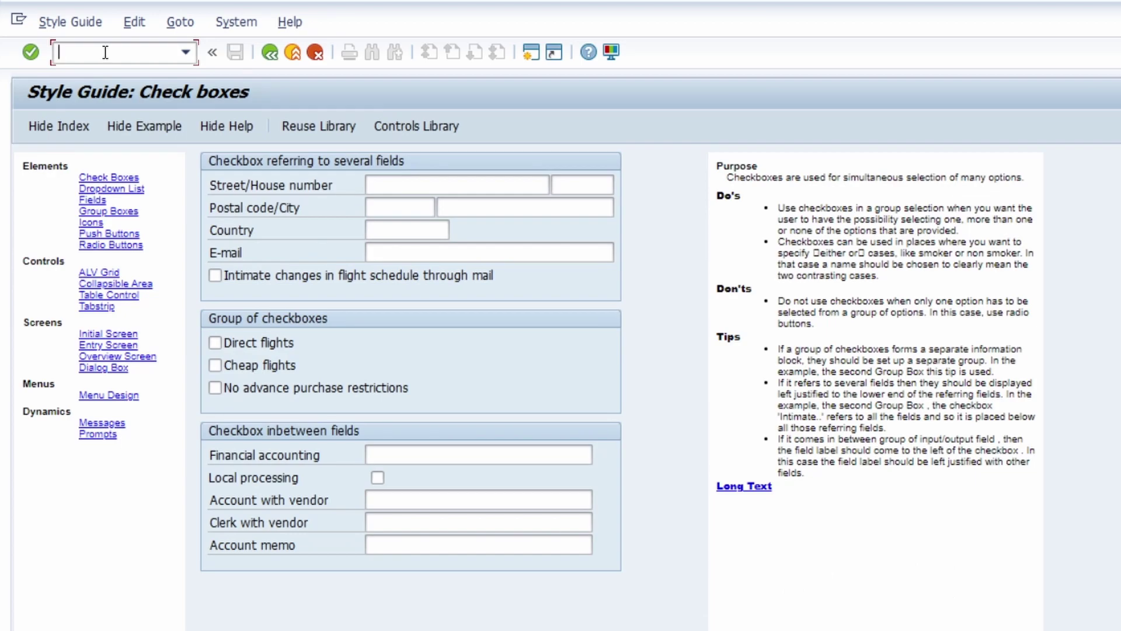
{"action": "type", "text": "/ns"}
{"action": "type", "text": "wo1"}
Open Business Object Builder (SWO1), Business Object Browser (SWO2), then the Authorization Buffer (SU56)
{"action": "key", "text": "Return"}
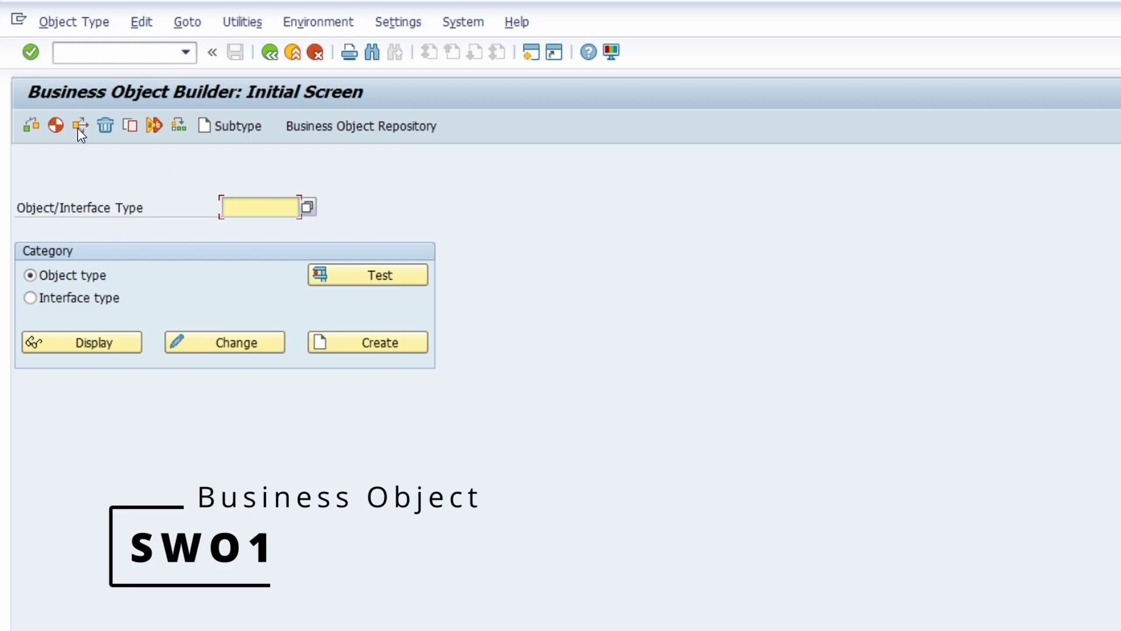
{"action": "left_click", "coordinate": [90, 53]}
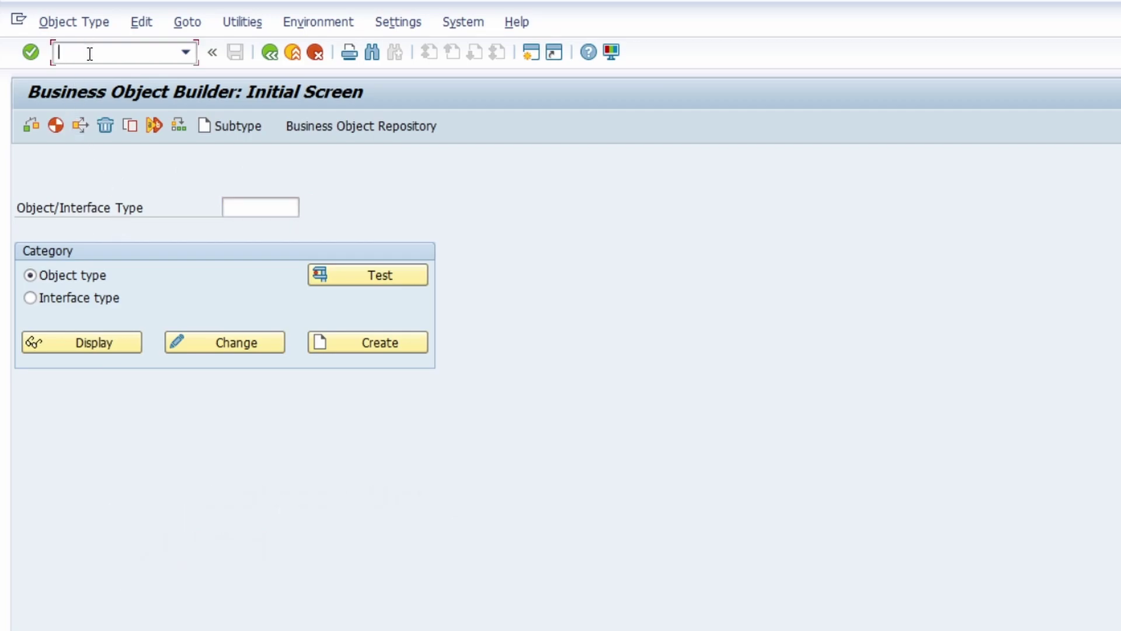
{"action": "type", "text": "/nswo2"}
{"action": "key", "text": "Return"}
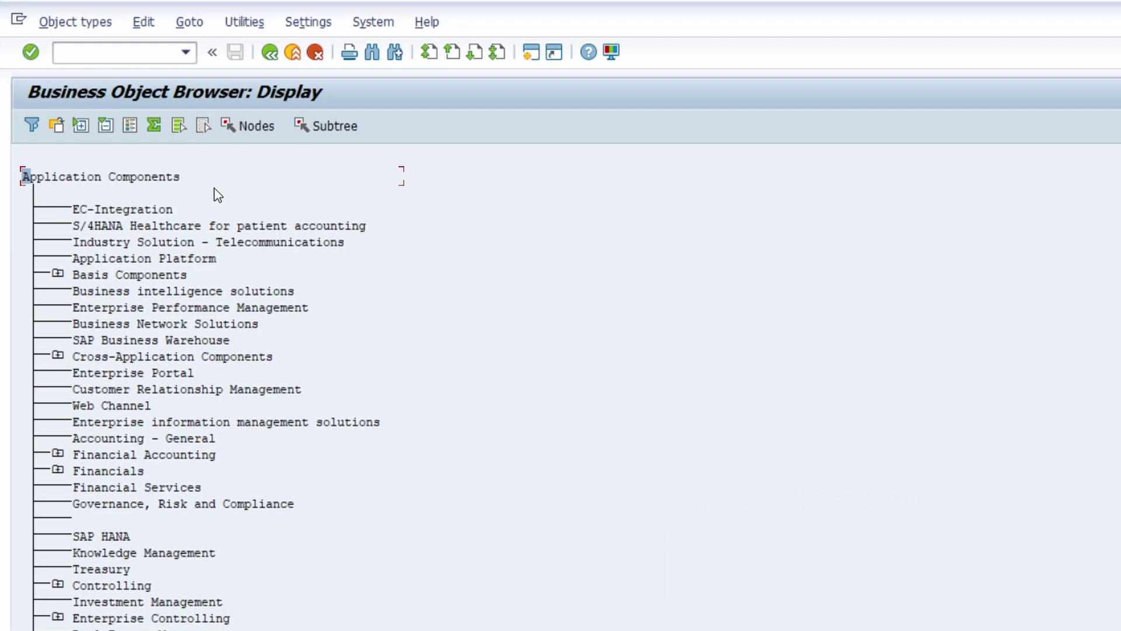
{"action": "left_click", "coordinate": [143, 52]}
{"action": "type", "text": "/nsu56"}
{"action": "key", "text": "Return"}
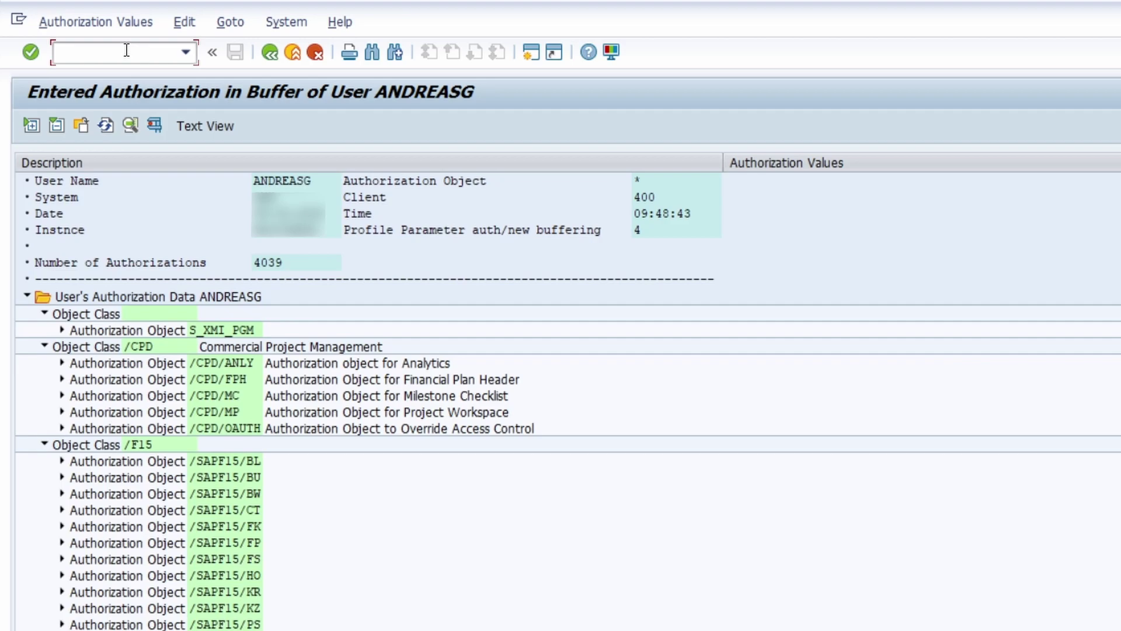
Run SU01 for user maintenance, then SU53 to show the last authorization check
{"action": "type", "text": "/ns"}
{"action": "type", "text": "u01"}
{"action": "key", "text": "Return"}
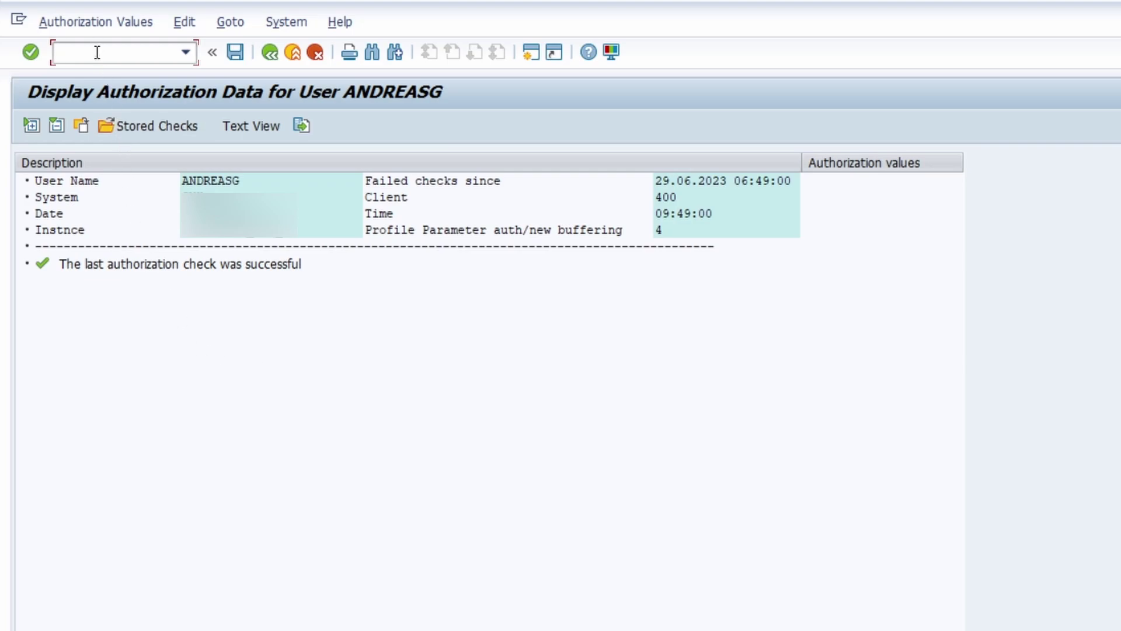
{"action": "type", "text": "/nsu53"}
{"action": "key", "text": "Return"}
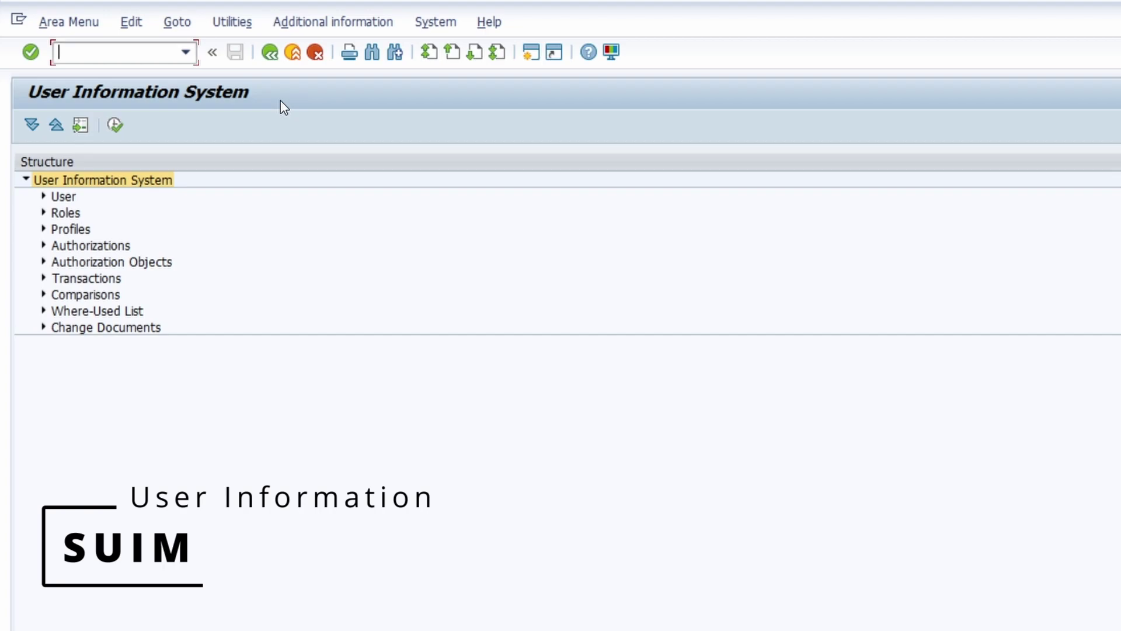
Expand the User, Roles, Profiles and Authorizations nodes to list reports like By Profile Name or Text
{"action": "left_click", "coordinate": [44, 196]}
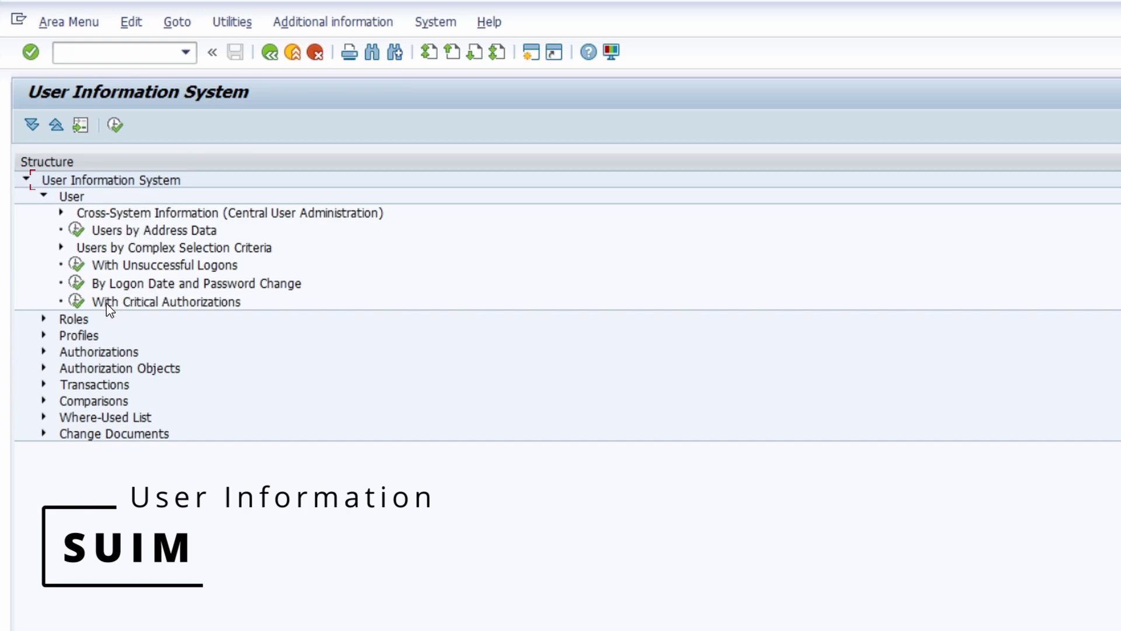
{"action": "left_click", "coordinate": [43, 319]}
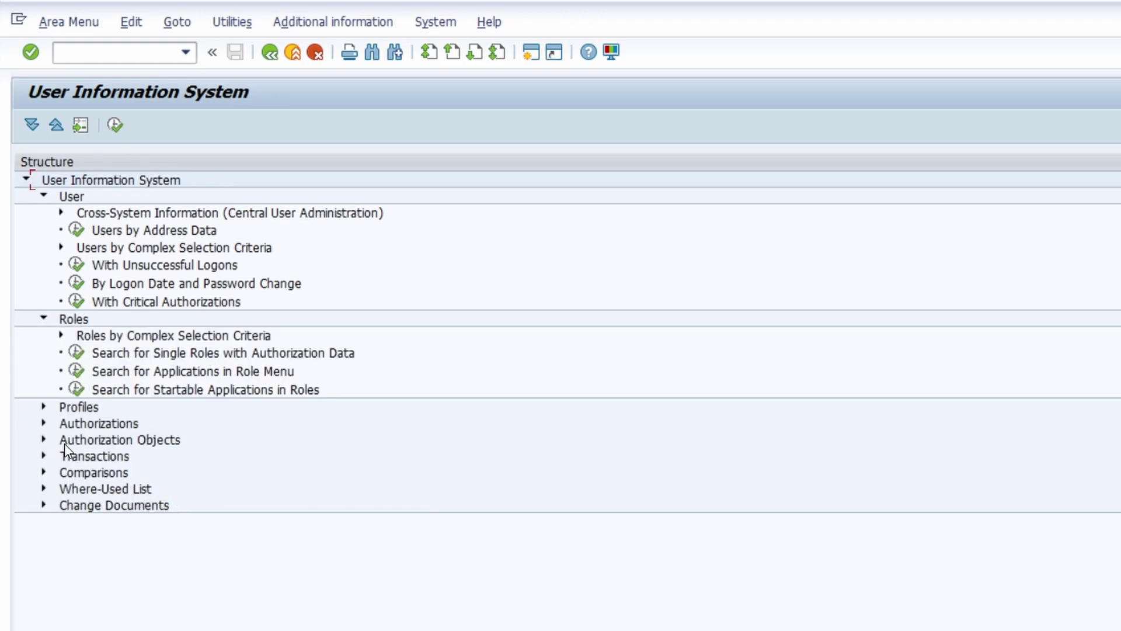
{"action": "left_click", "coordinate": [38, 406]}
{"action": "left_click", "coordinate": [43, 553]}
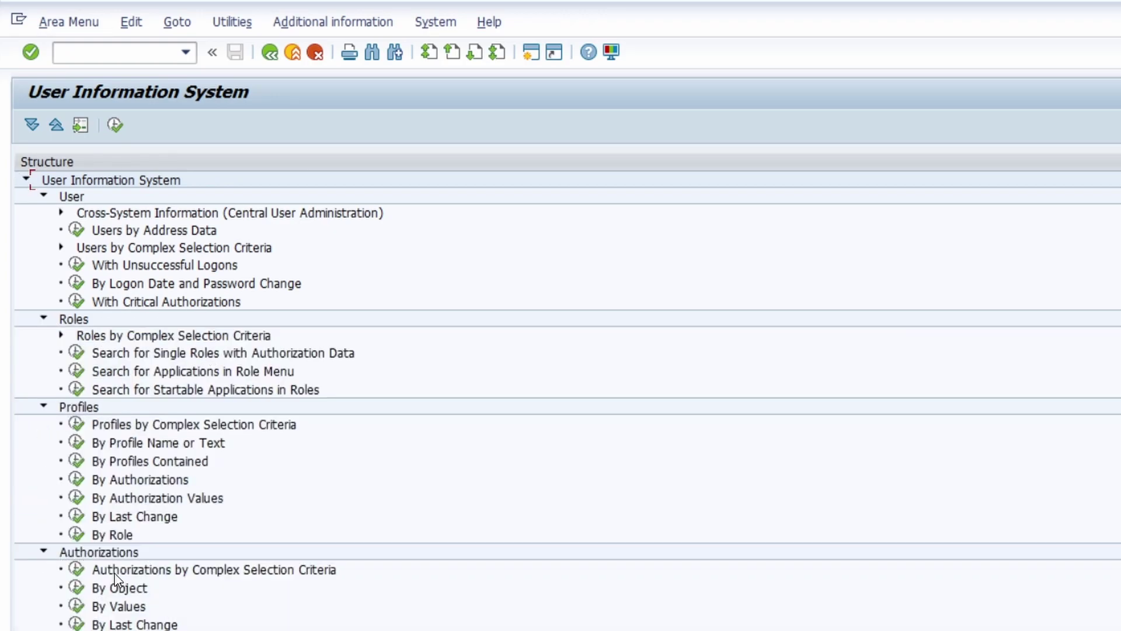